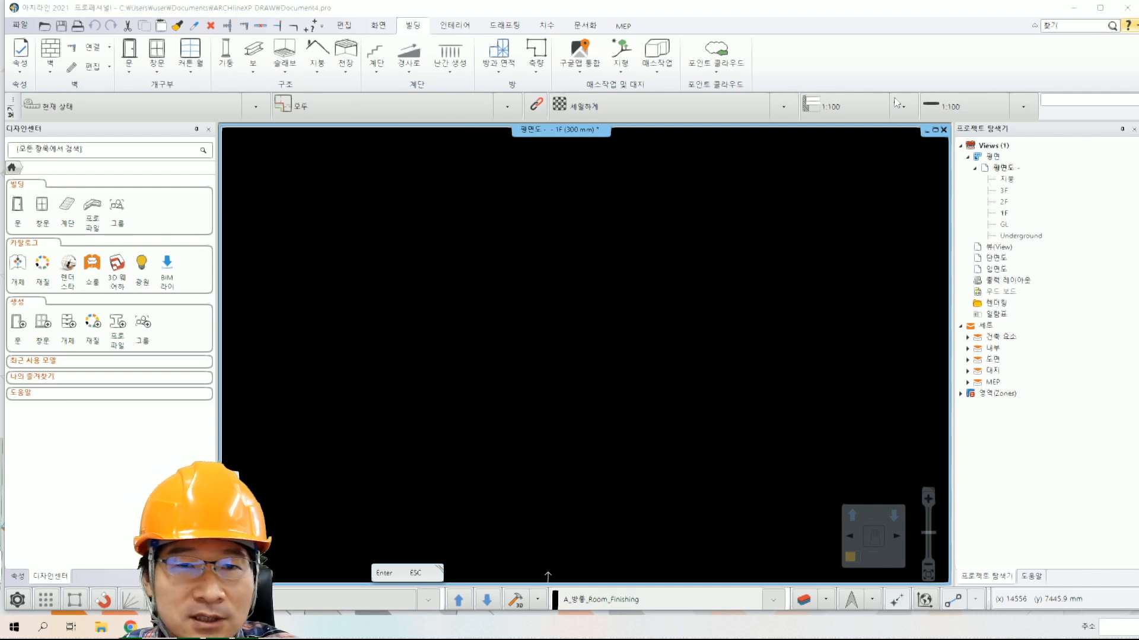
Launch SketchUp 2019 and create a new model from the Architectural Millimeter template
left_click(13, 627)
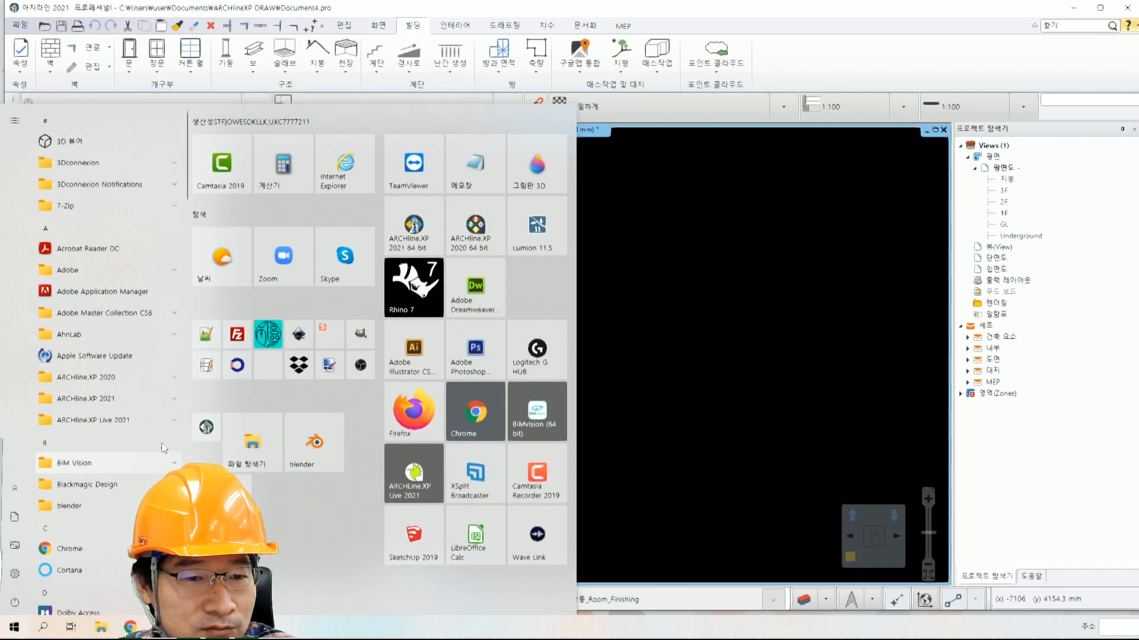
left_click(414, 526)
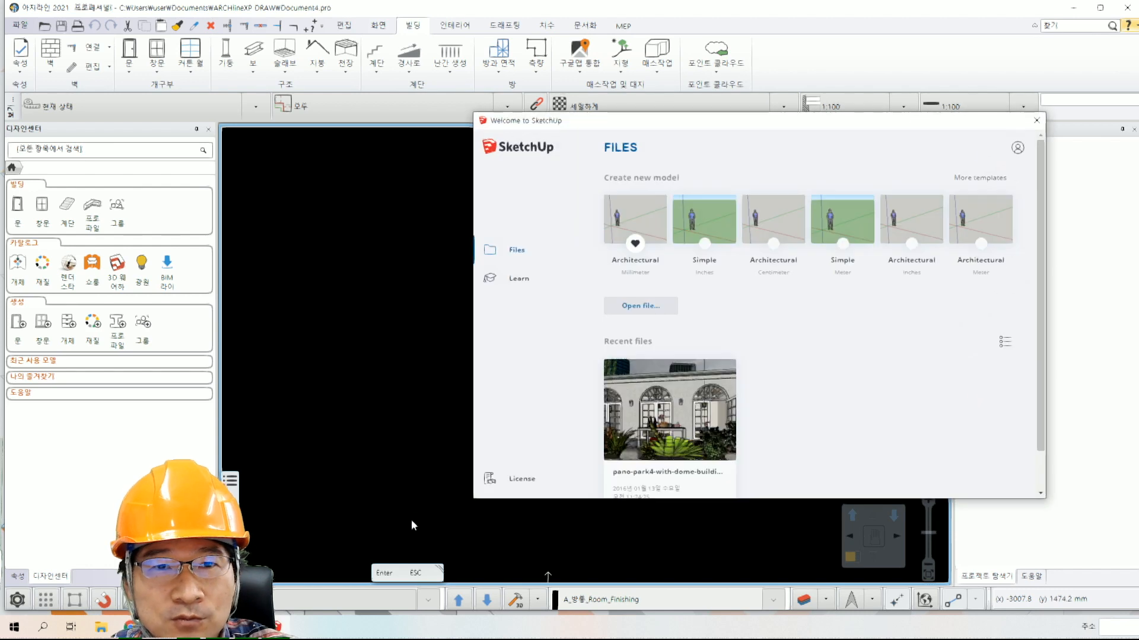
left_click(632, 229)
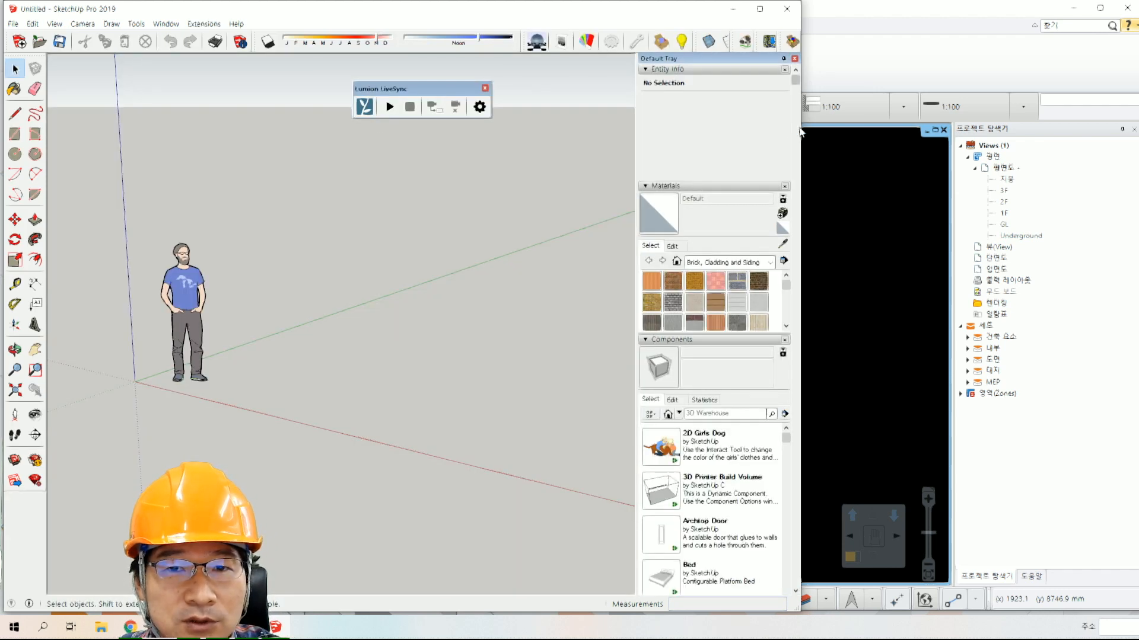
Widen the SketchUp window across the screen and close the Lumion LiveSync toolbar
left_click_drag(800, 127, 1130, 122)
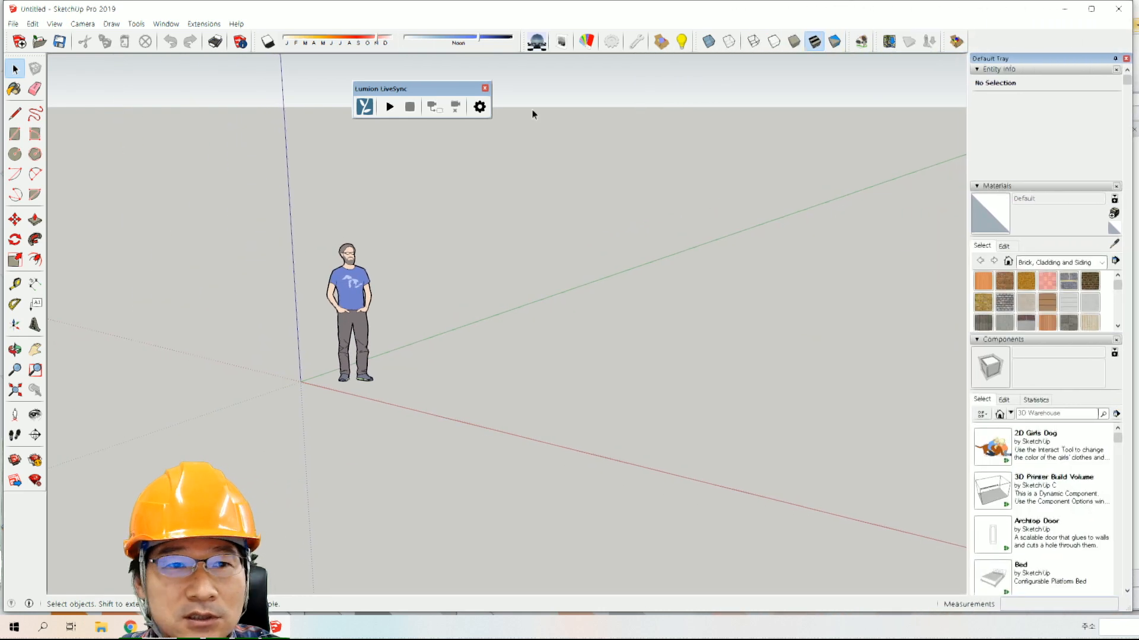
left_click_drag(422, 88, 746, 121)
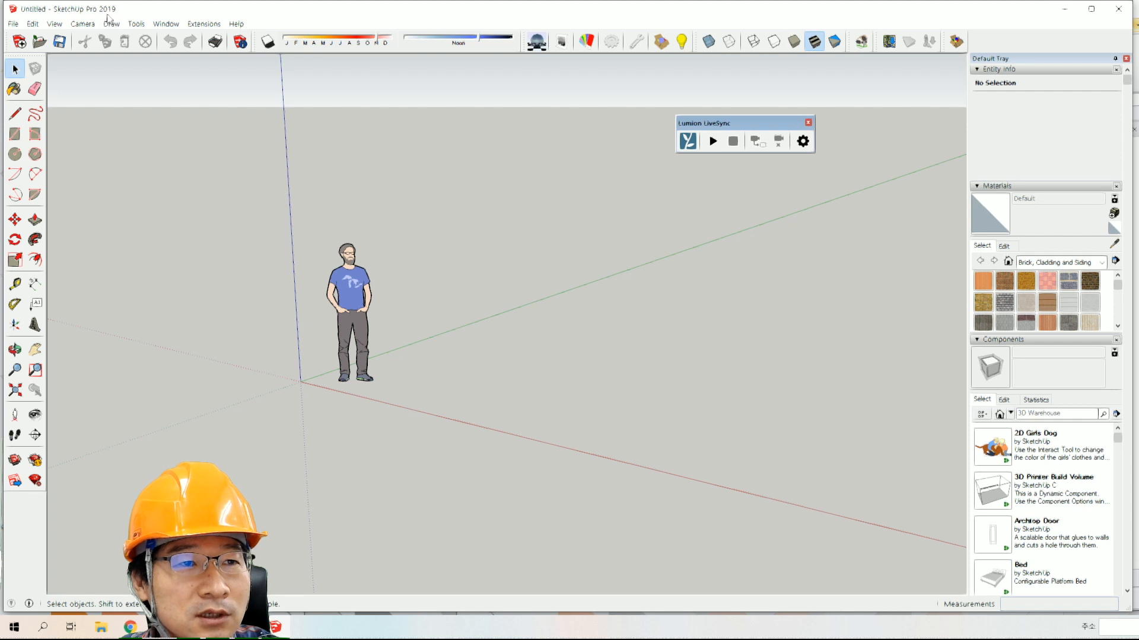
left_click(808, 122)
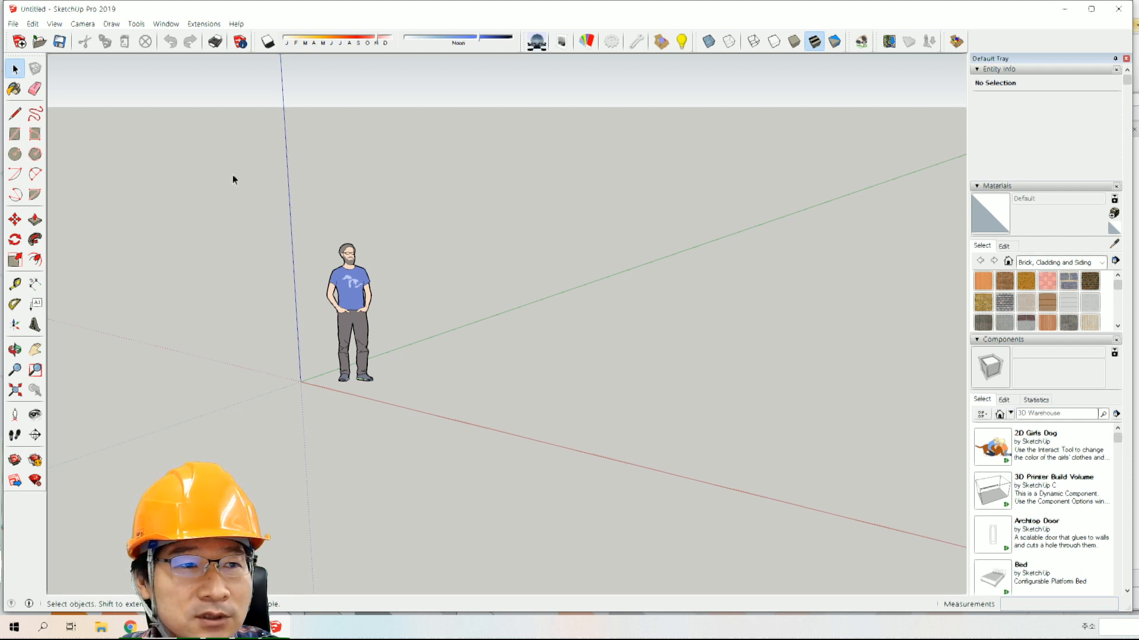
Draw a long rectangle on the ground beside the human figure and push/pull it up about 710 mm into a box
left_click(15, 135)
left_click(439, 373)
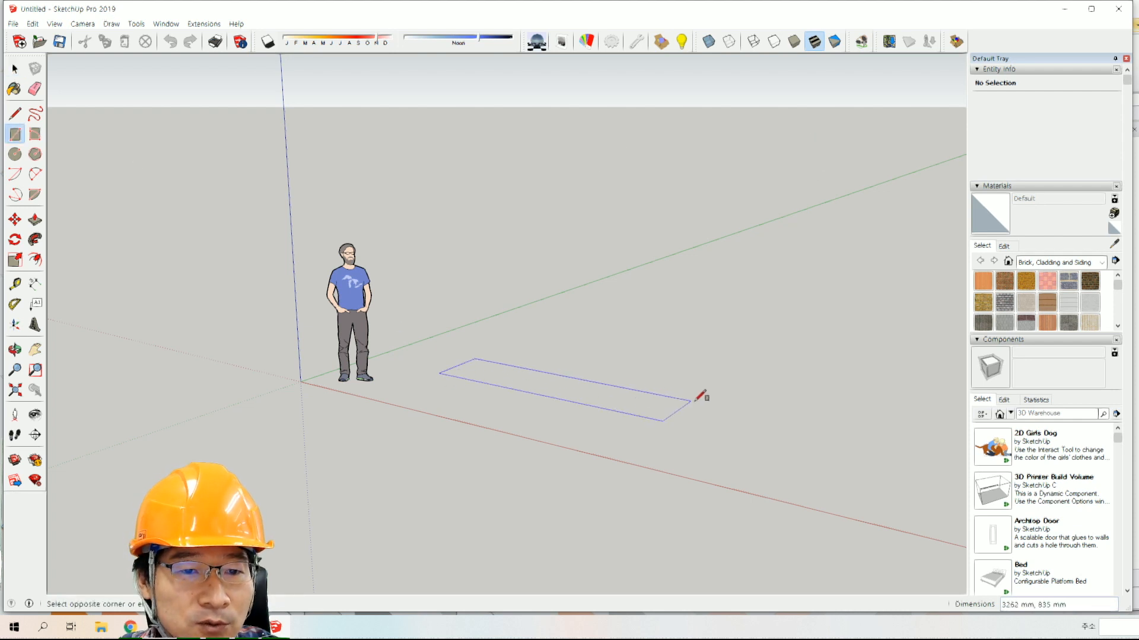
left_click(740, 400)
left_click(35, 220)
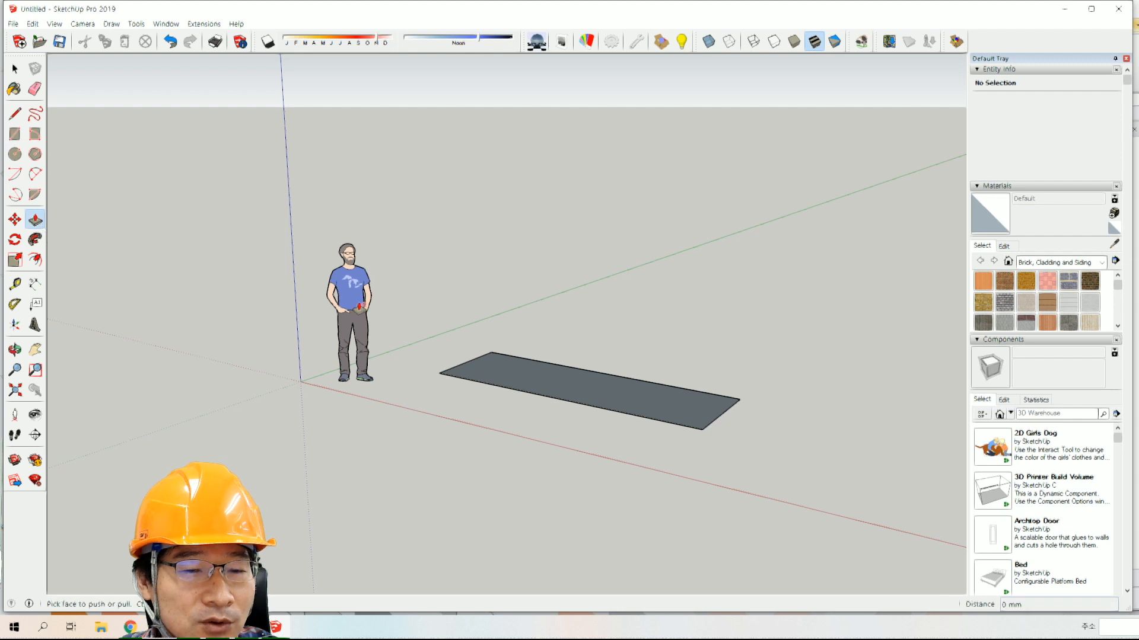
left_click(534, 377)
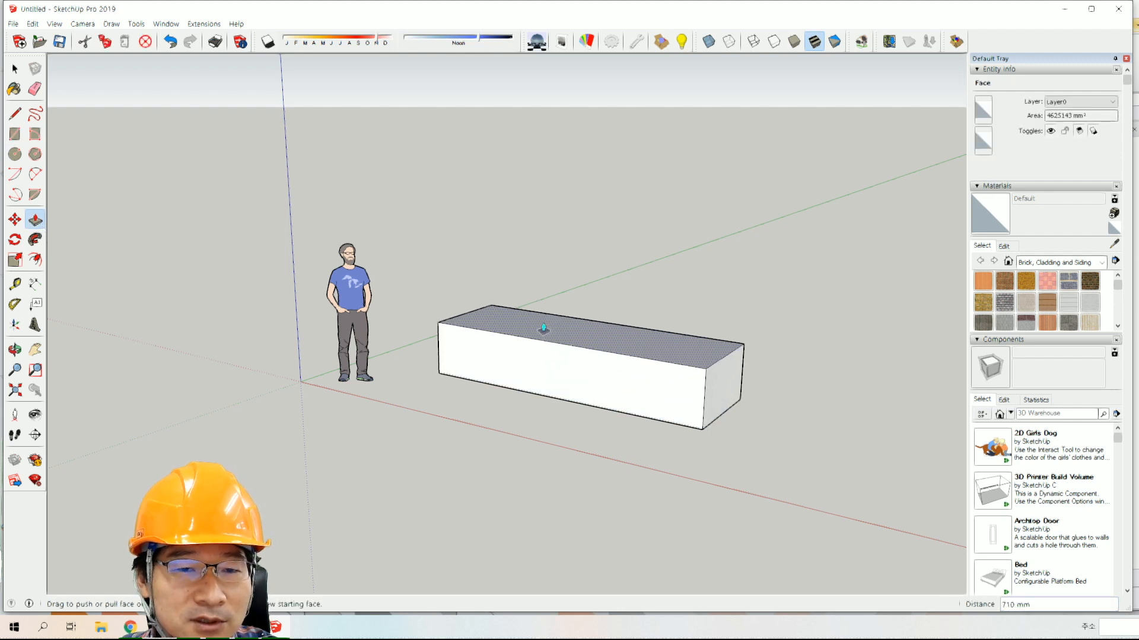
left_click(540, 327)
Delete the human figure standing beside the box
middle_click_drag(541, 328, 534, 246)
left_click(15, 69)
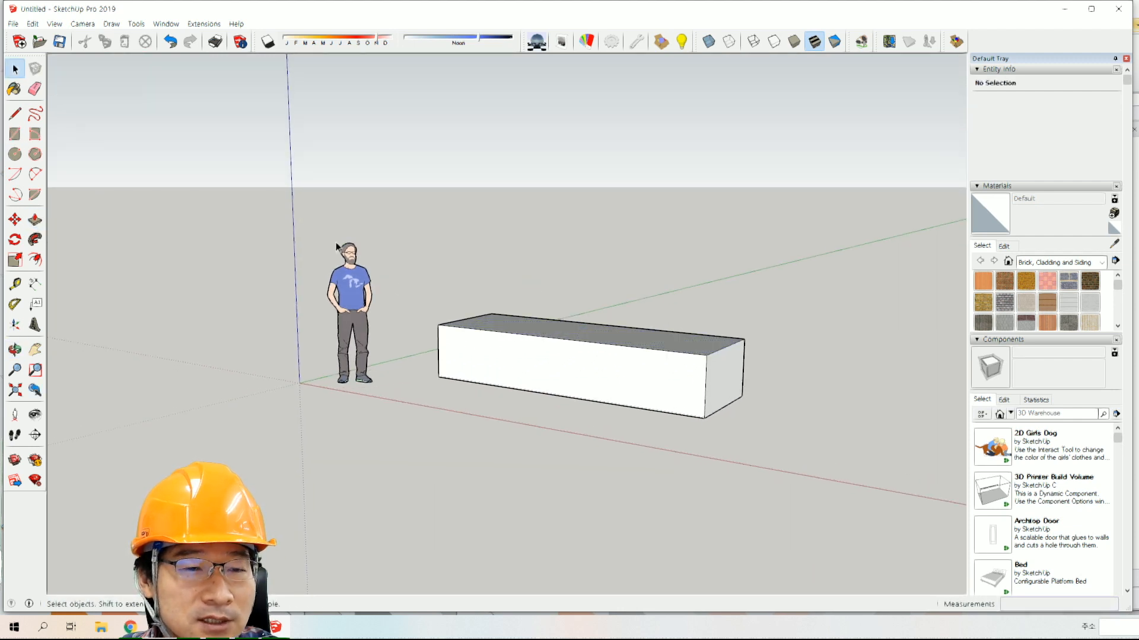
left_click_drag(302, 201, 415, 440)
left_click(145, 42)
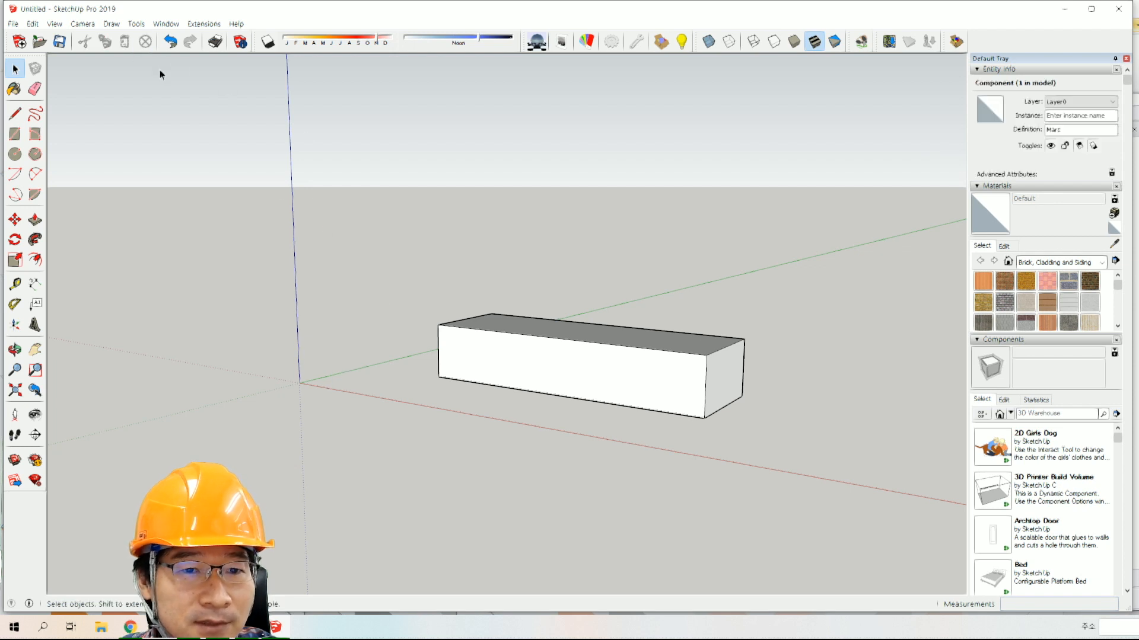
Pull the box's end face and long front face out to the axes, the front face by about 1298 mm, and lower its top into a thin slab
middle_click_drag(419, 290, 525, 276)
scroll(525, 277, "up", 3)
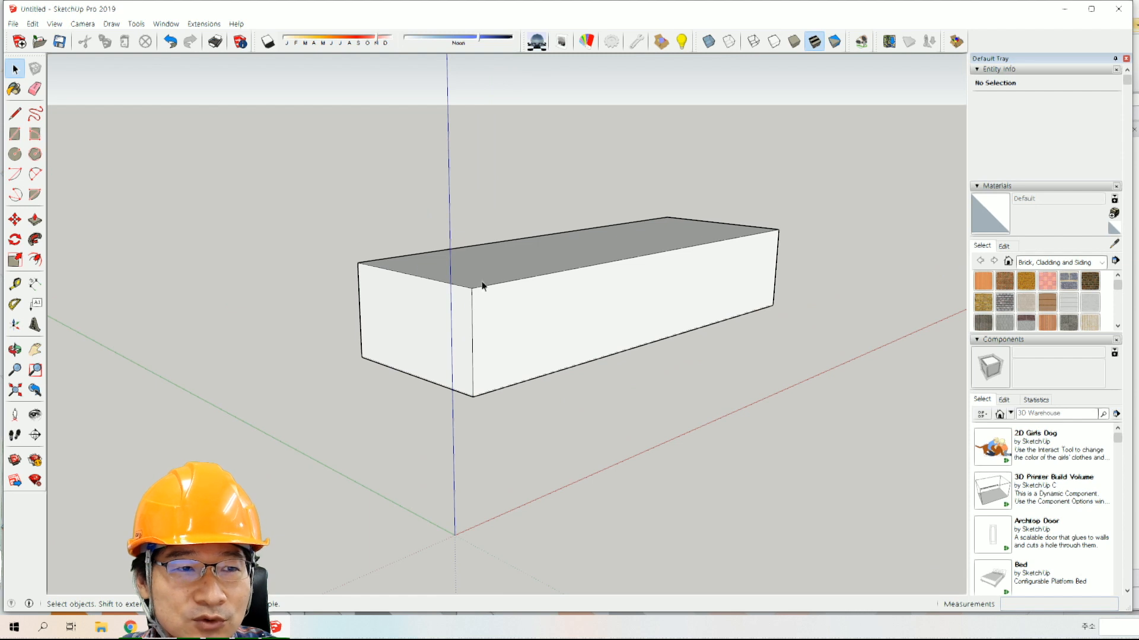
left_click(35, 220)
left_click_drag(419, 318, 469, 454)
left_click_drag(475, 386, 605, 468)
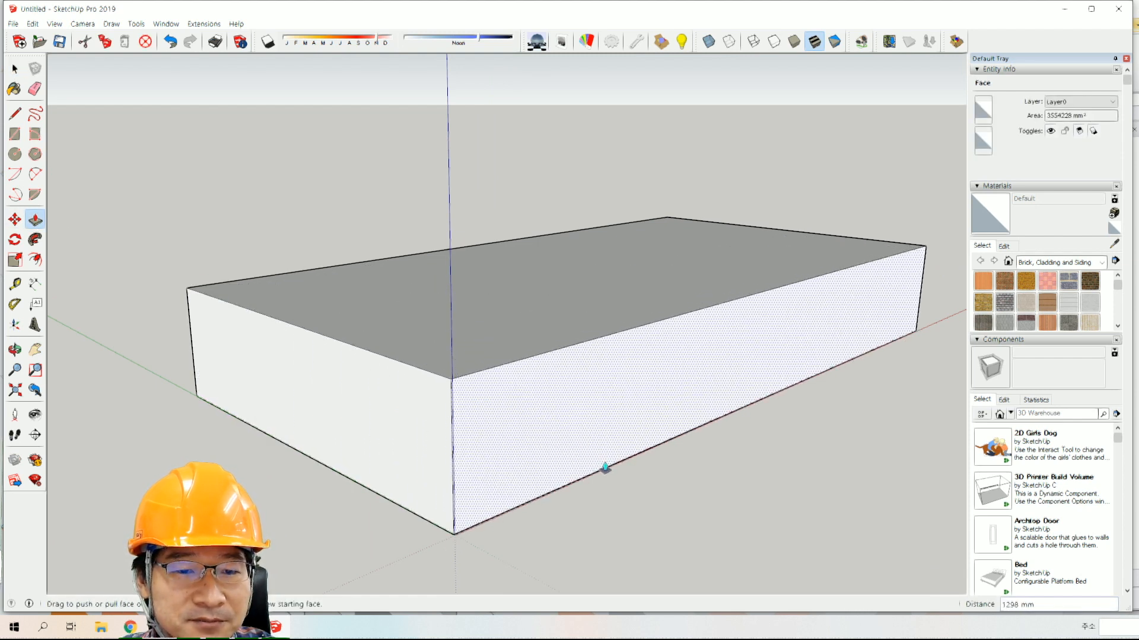
left_click_drag(520, 309, 520, 423)
middle_click_drag(509, 389, 229, 229)
Select the entire slab geometry and start a component from it with the definition name "slab"
left_click(17, 70)
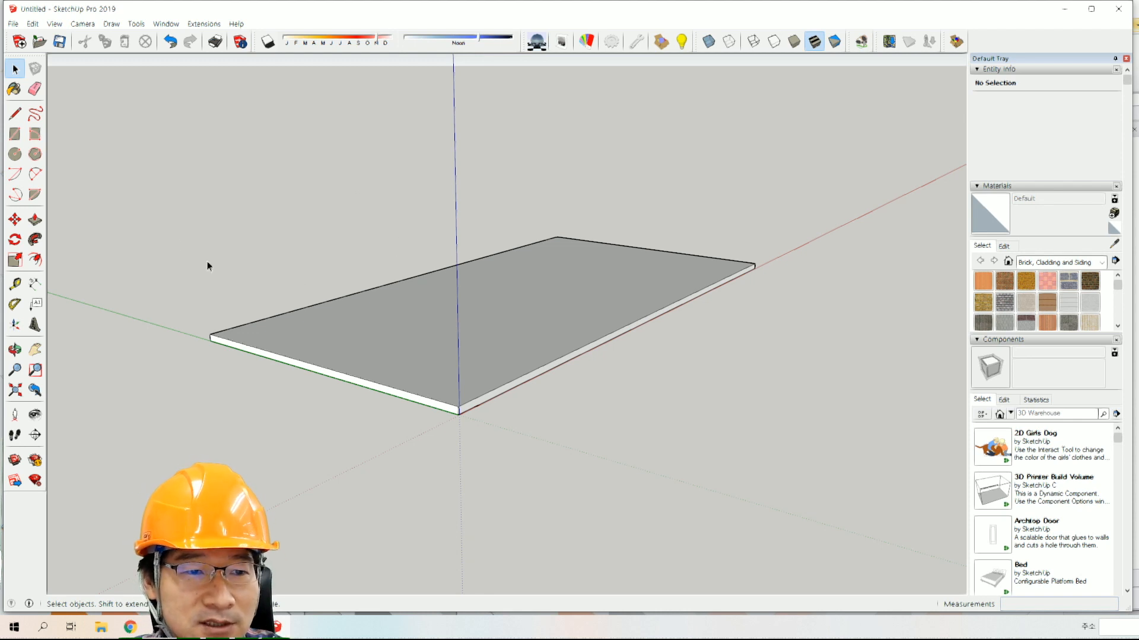
left_click_drag(153, 193, 822, 527)
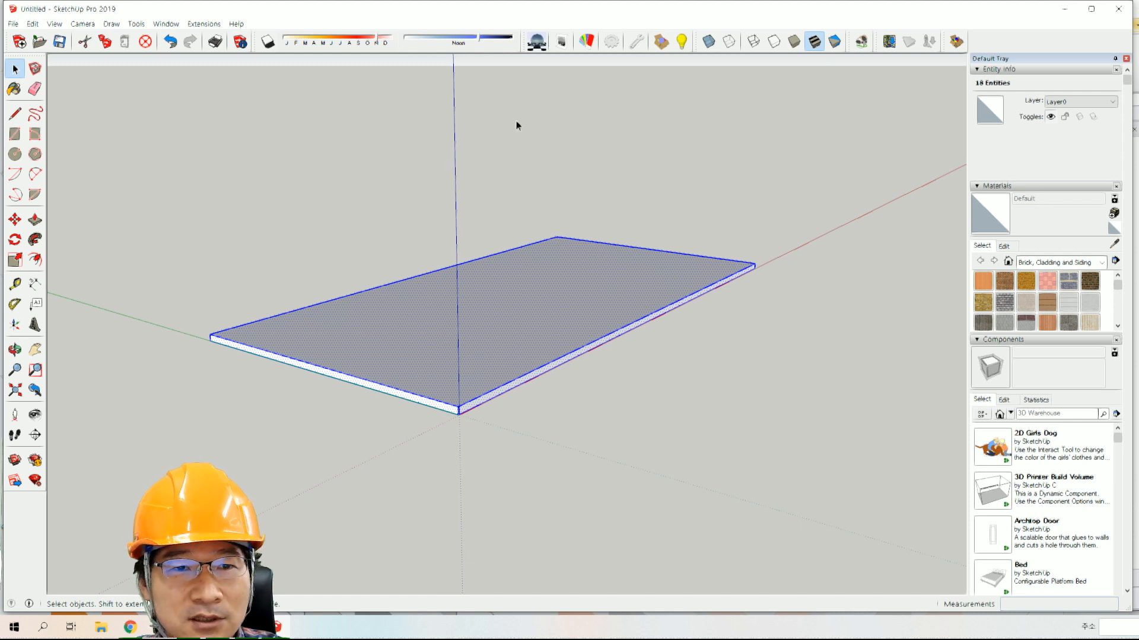
left_click(248, 180)
left_click_drag(170, 161, 879, 529)
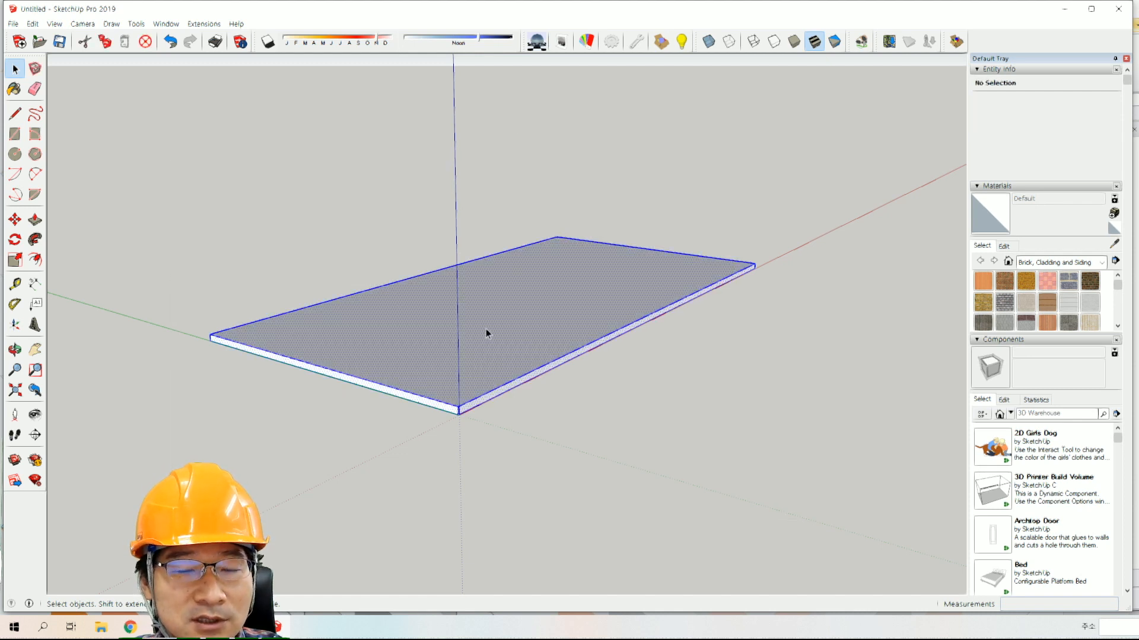
right_click(497, 305)
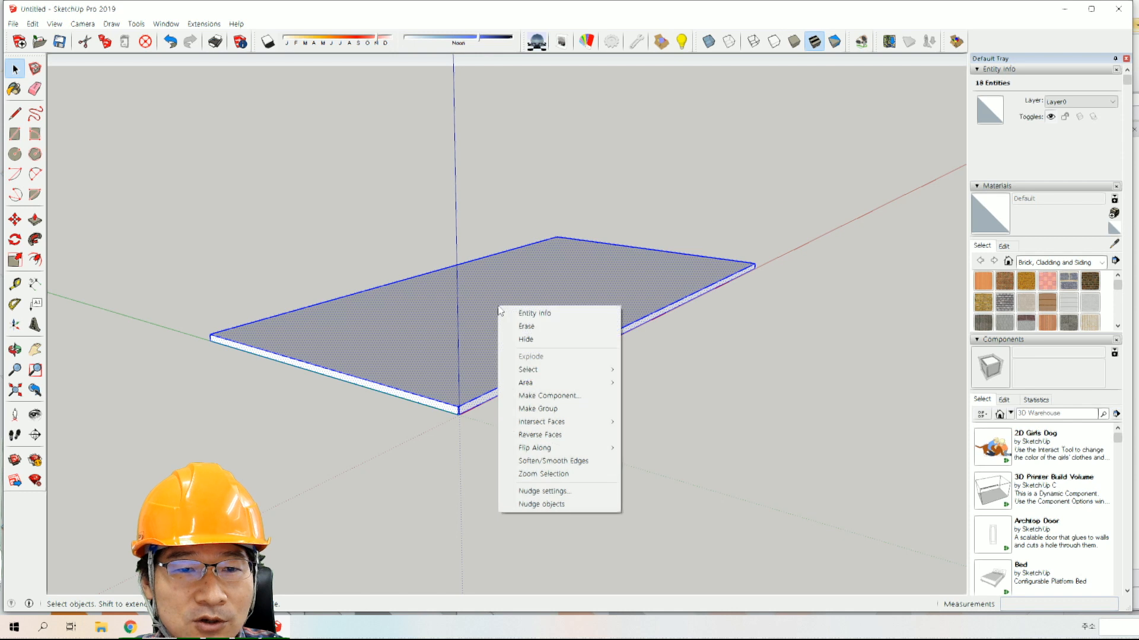
left_click(540, 395)
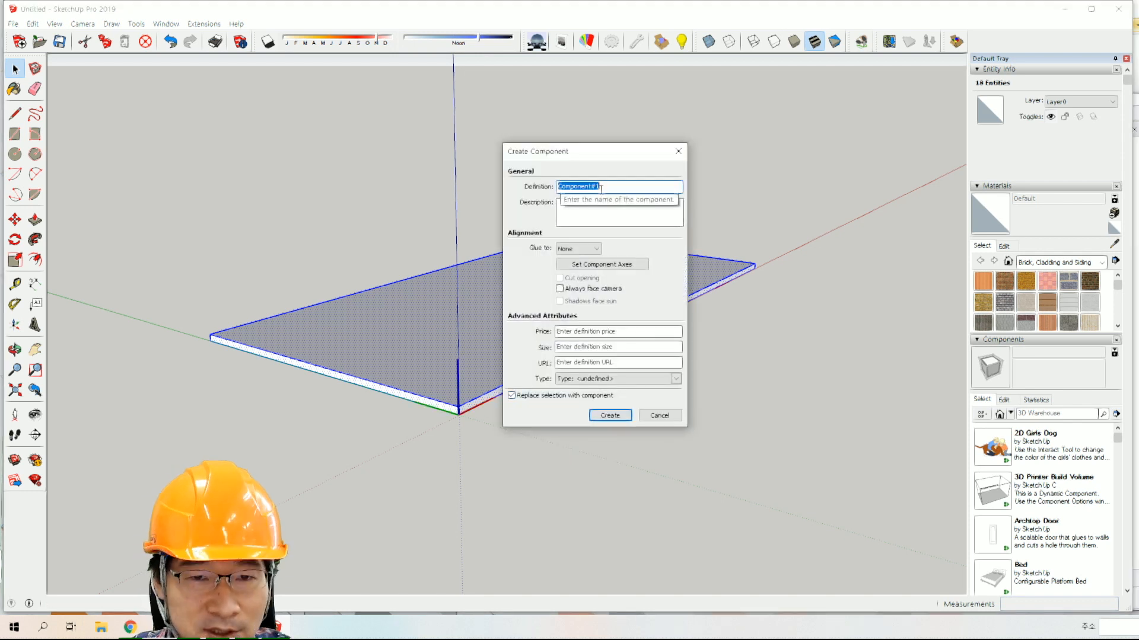
type("slab")
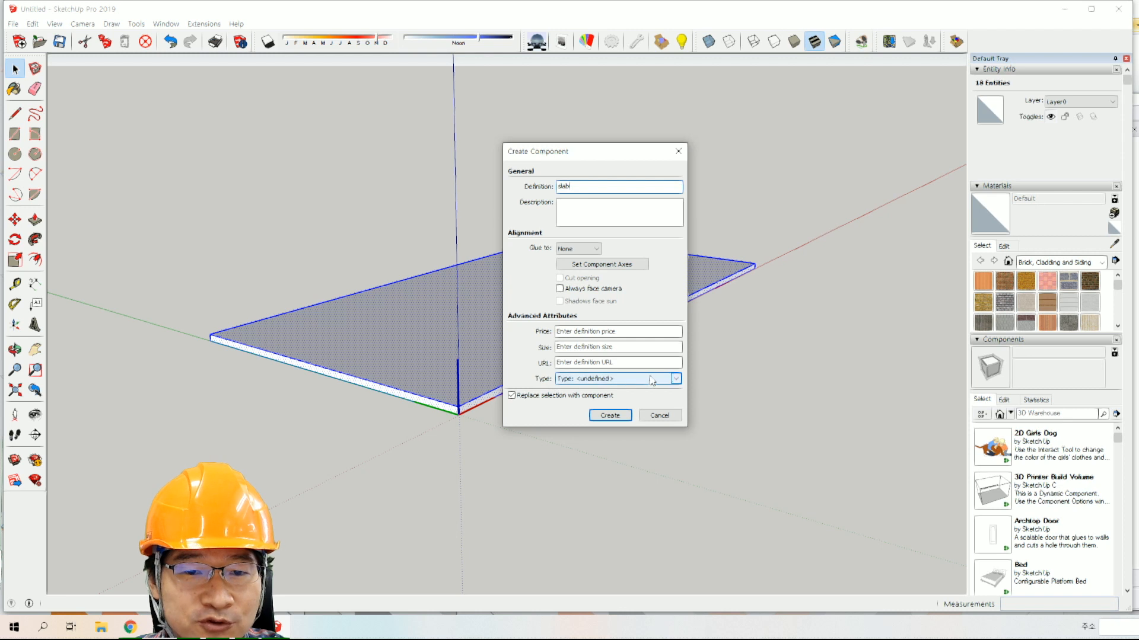
Filter the IFC 2x3 types by "sl", assign the IfcSlab type, and create the component
left_click(676, 379)
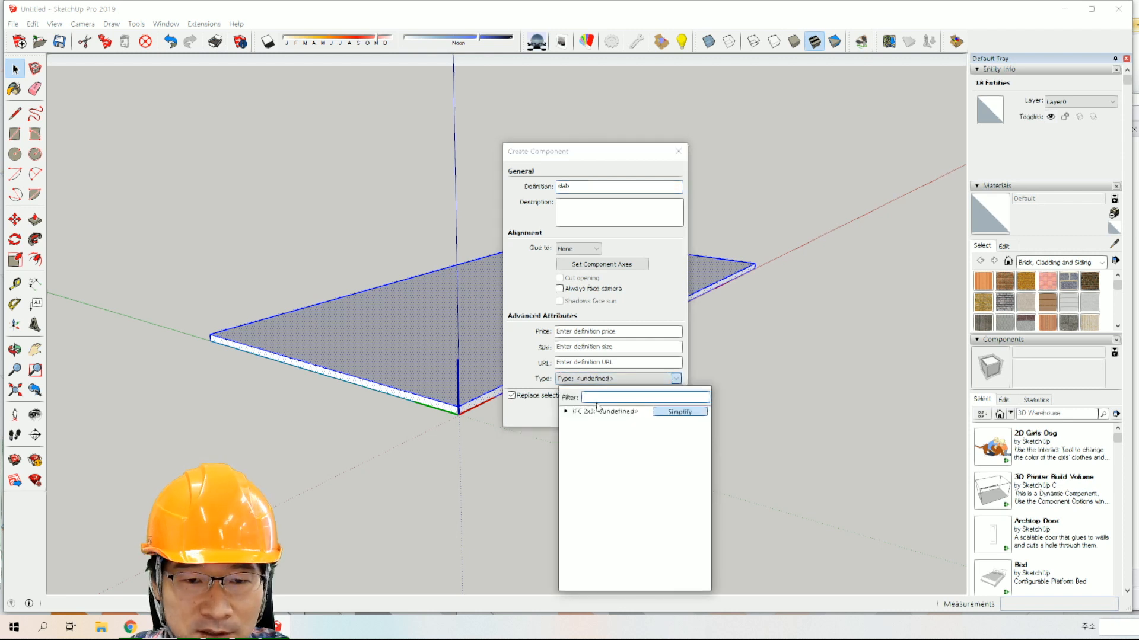
left_click(567, 412)
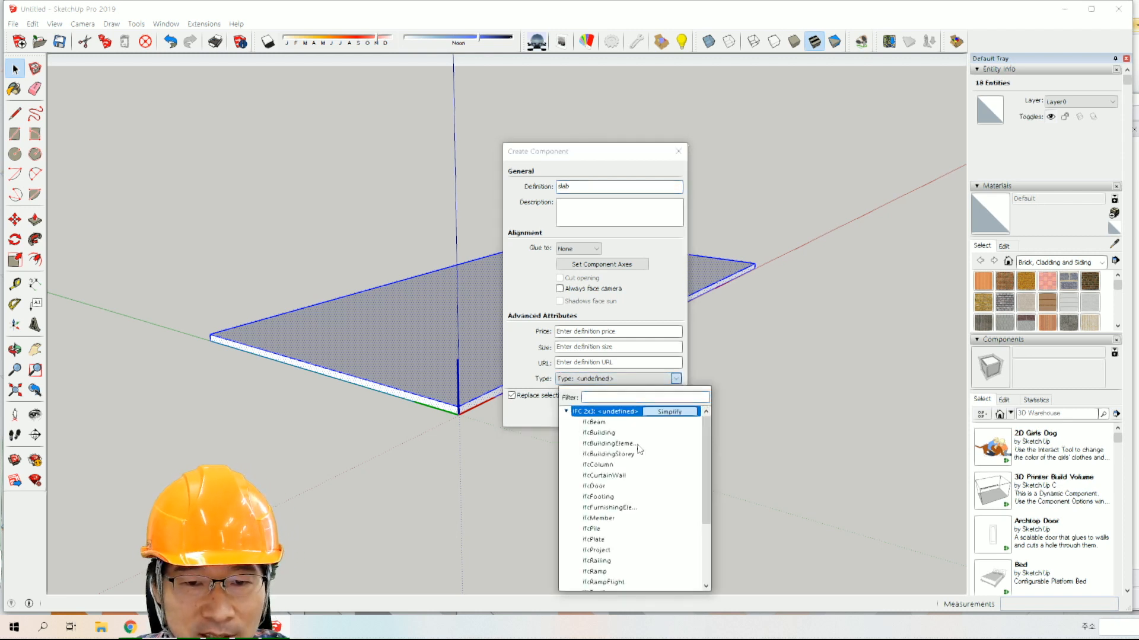
scroll(640, 449, "up", 3)
scroll(679, 441, "up", 3)
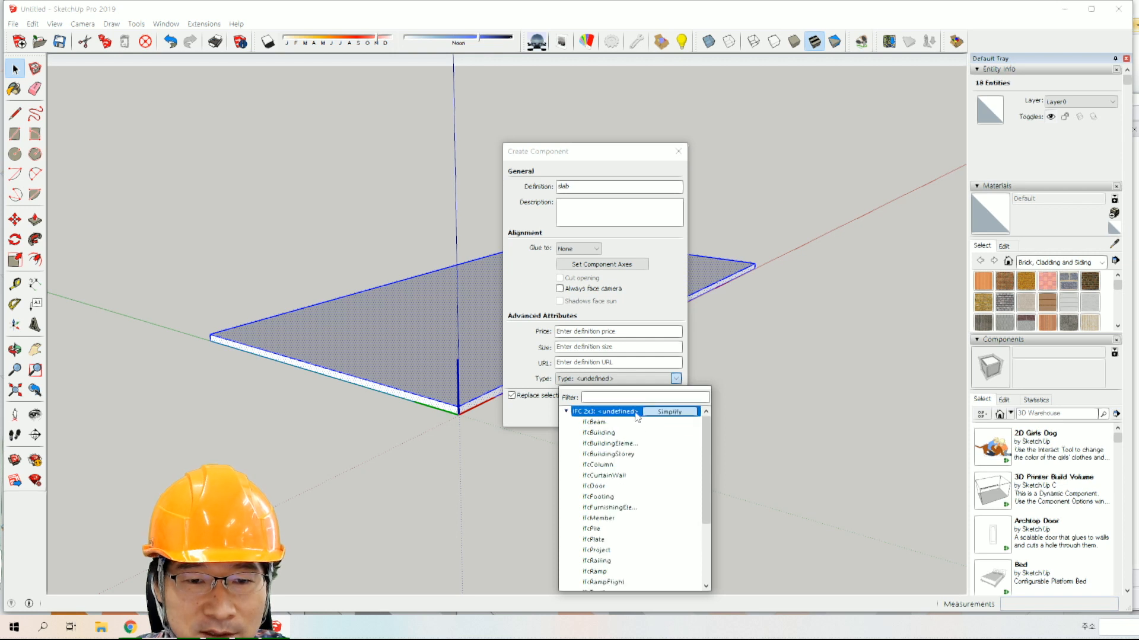
left_click(613, 397)
type("sl")
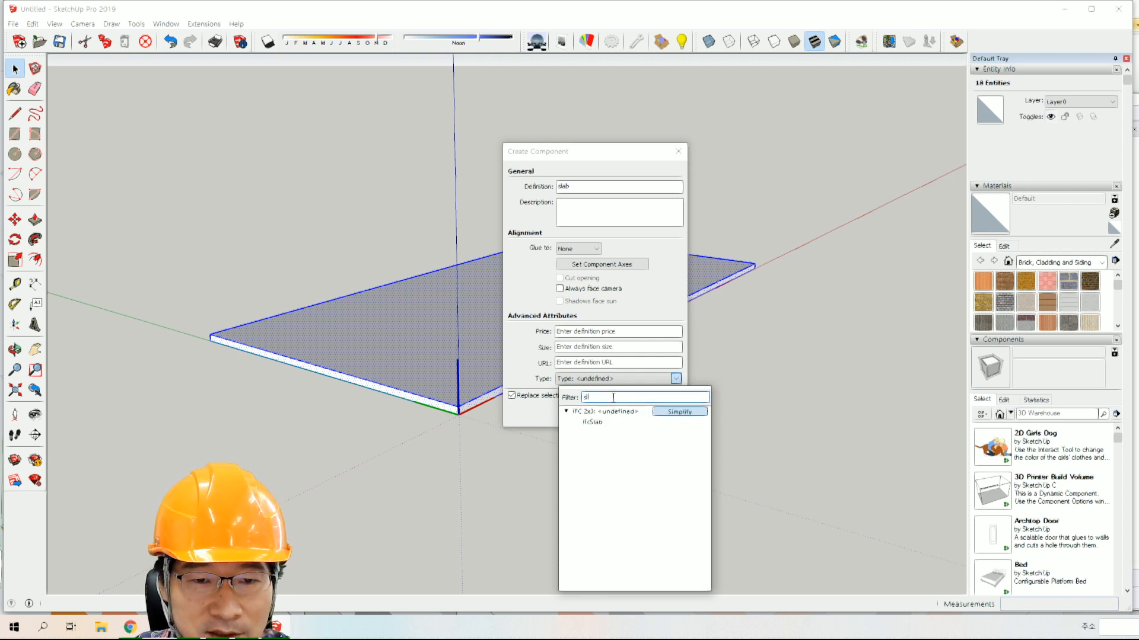
left_click(600, 422)
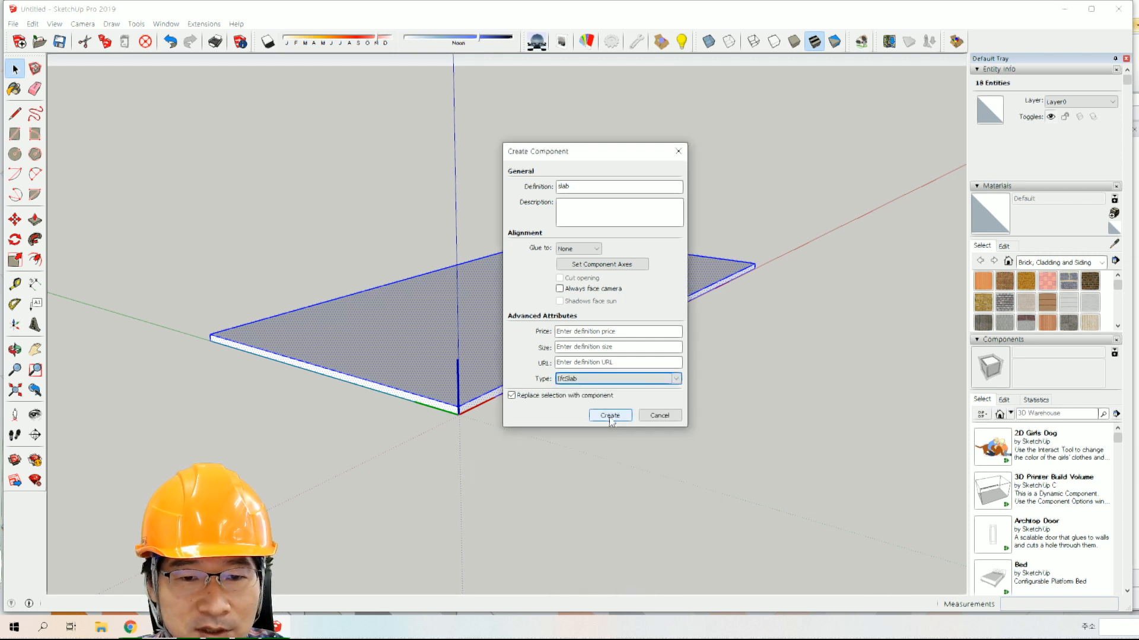
left_click(611, 416)
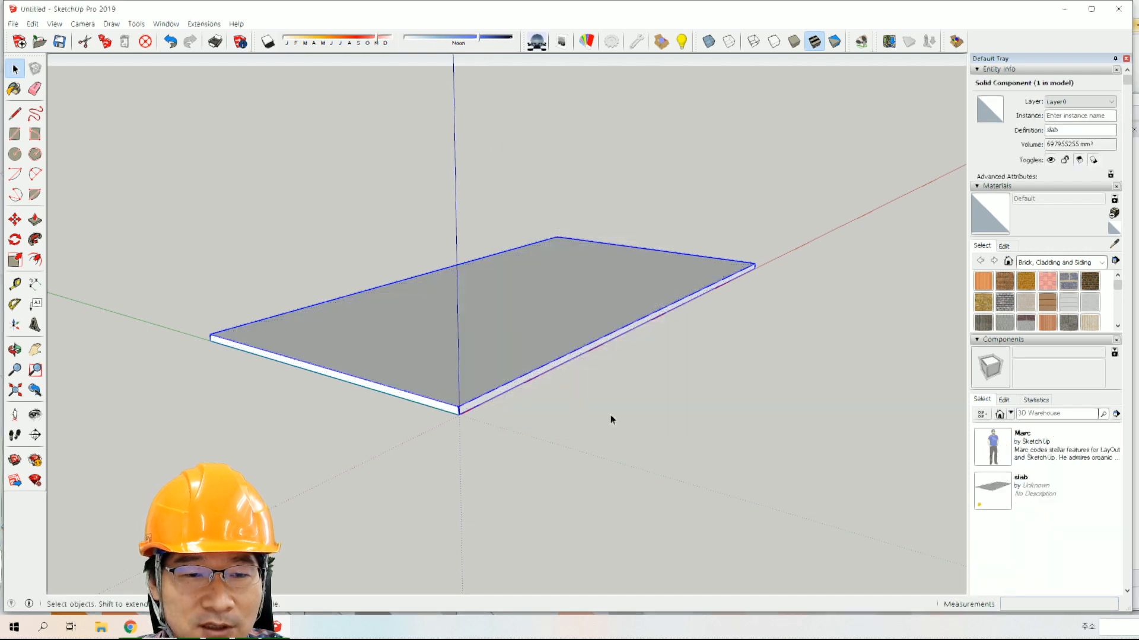
middle_click_drag(474, 327, 457, 300)
left_click(465, 311)
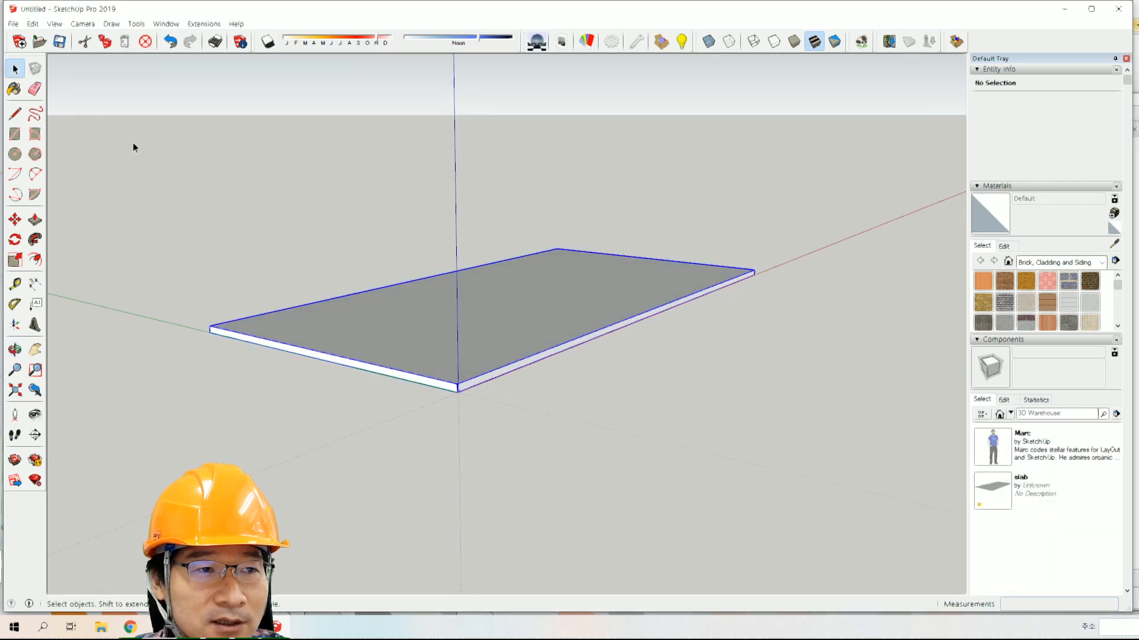
left_click(13, 24)
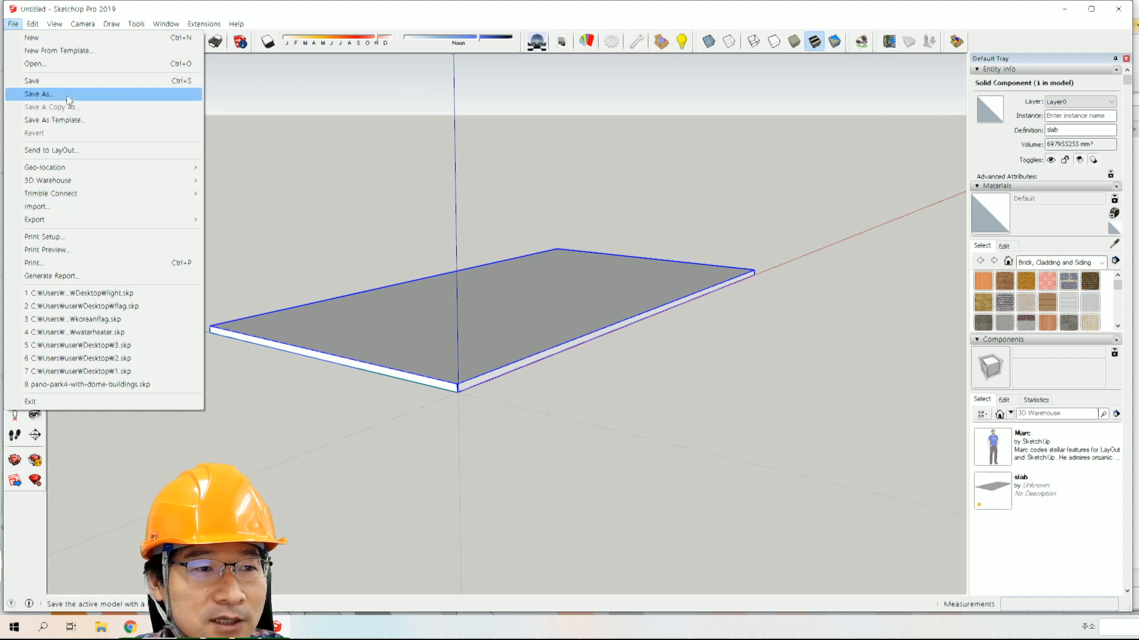
left_click(454, 164)
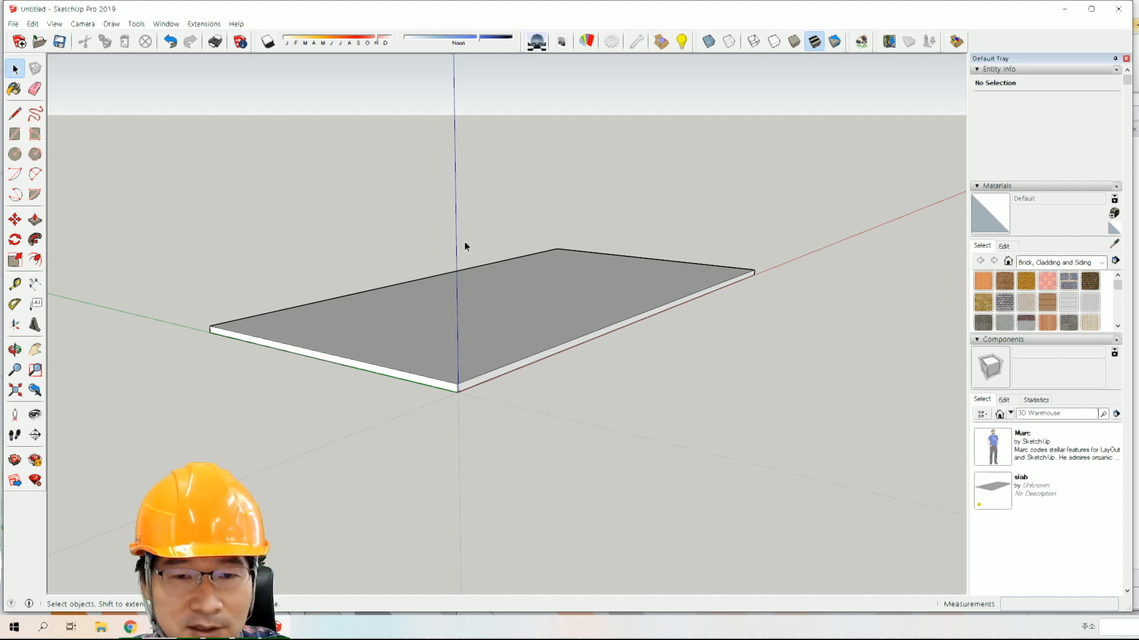
mouse_move(489, 305)
middle_mouse_down()
mouse_move(472, 267)
mouse_move(473, 308)
mouse_move(499, 285)
mouse_move(480, 316)
middle_mouse_up()
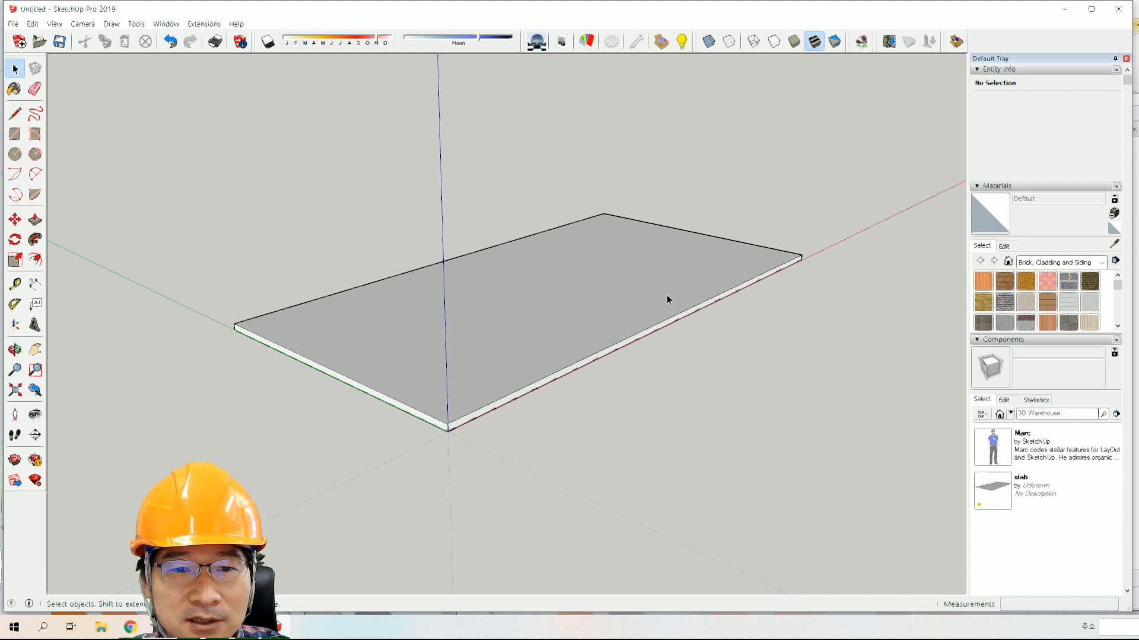
middle_click_drag(668, 300, 337, 333)
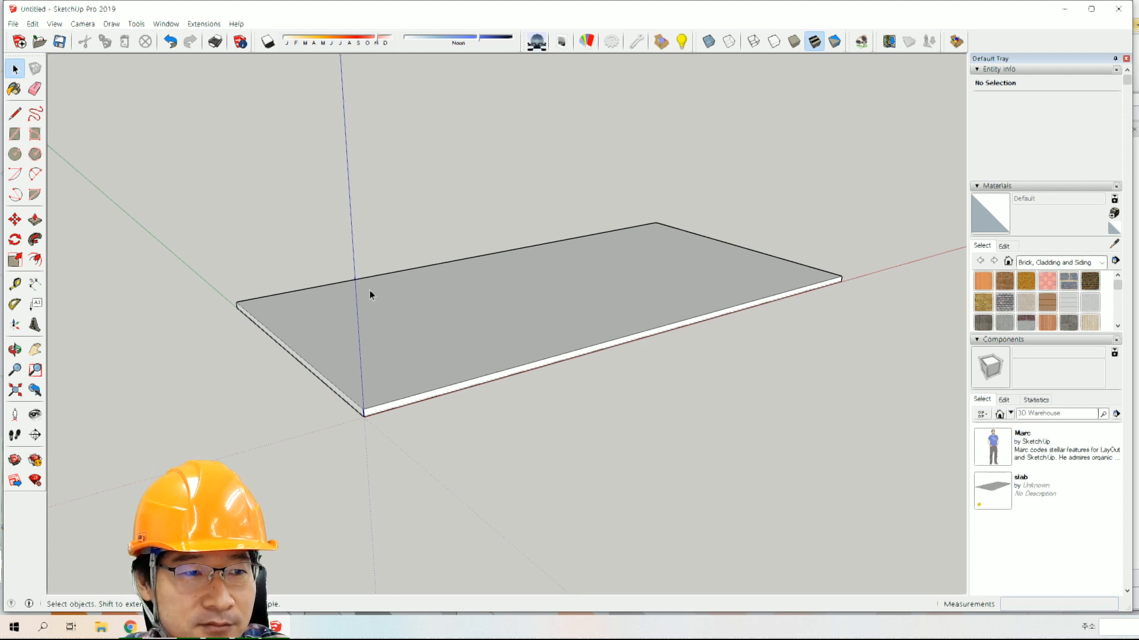
left_click(15, 135)
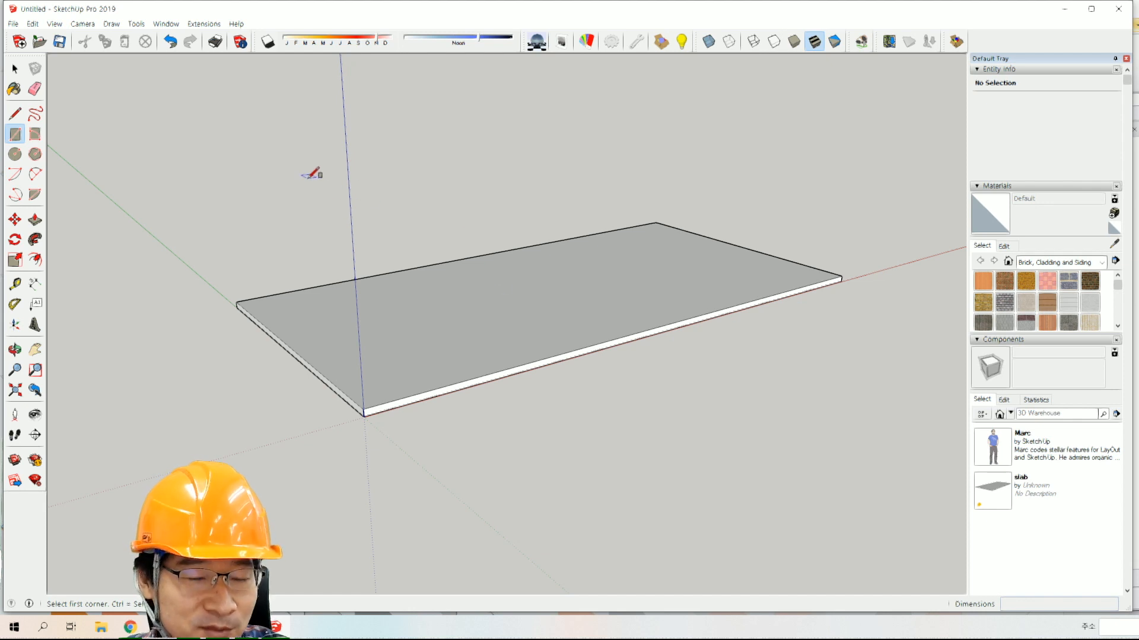
key("space")
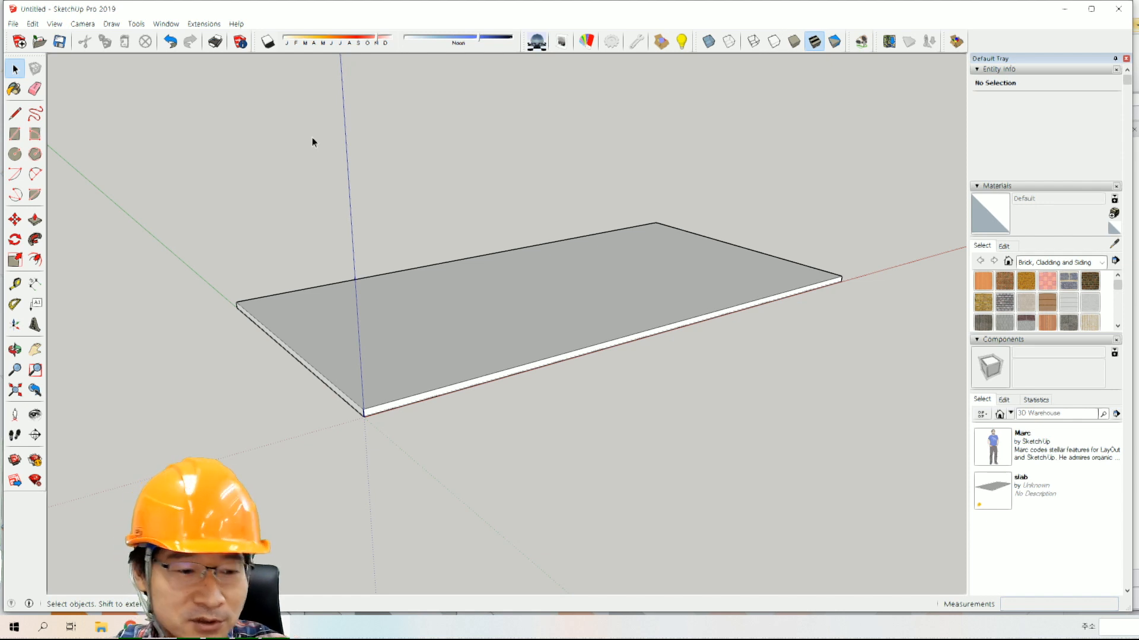
mouse_move(354, 302)
middle_mouse_down()
mouse_move(370, 304)
mouse_move(390, 255)
mouse_move(356, 298)
middle_mouse_up()
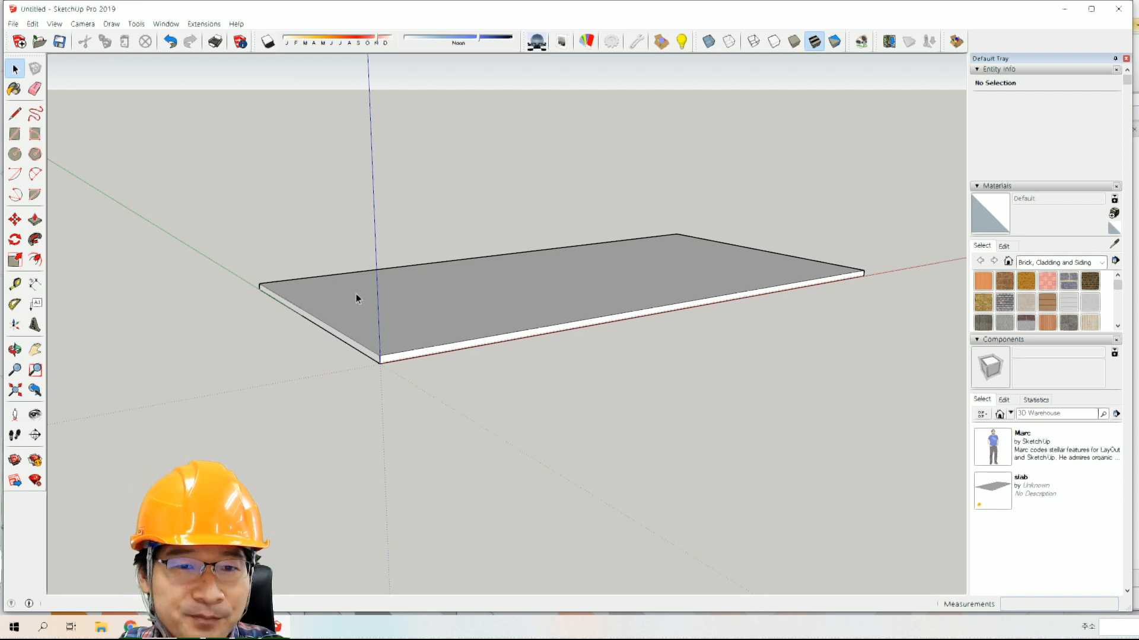
mouse_move(534, 282)
middle_mouse_down()
mouse_move(524, 277)
mouse_move(528, 294)
middle_mouse_up()
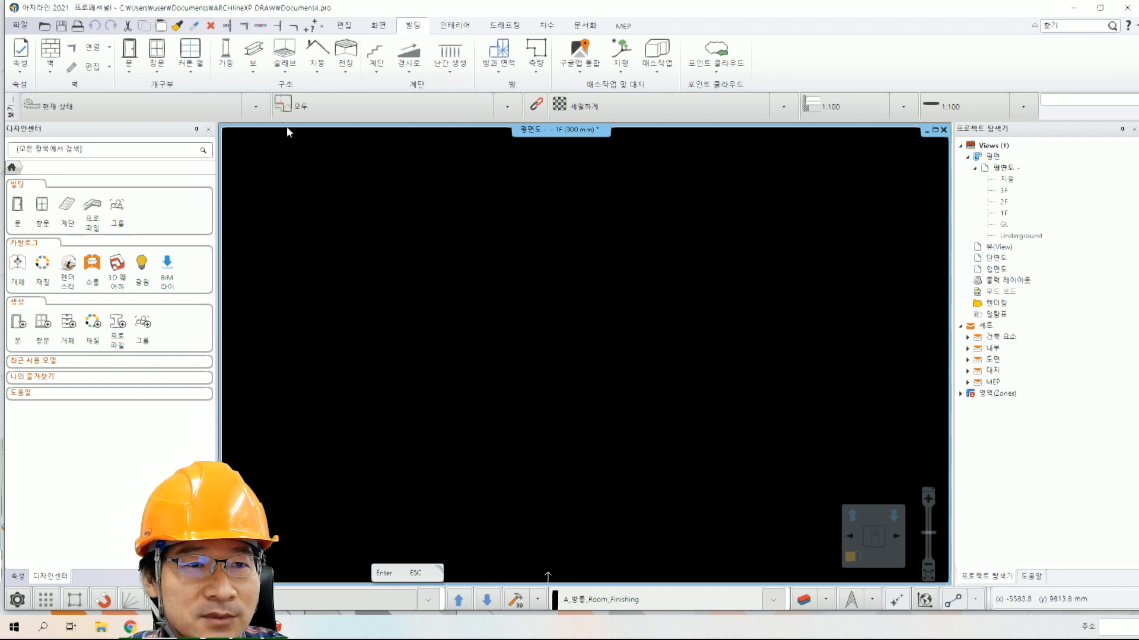
Draw a rectangular 6000 by 3000 mm polygon slab from the plan origin, using the CarpenterA 300 mm single-layer r.c. slab style
left_click(285, 72)
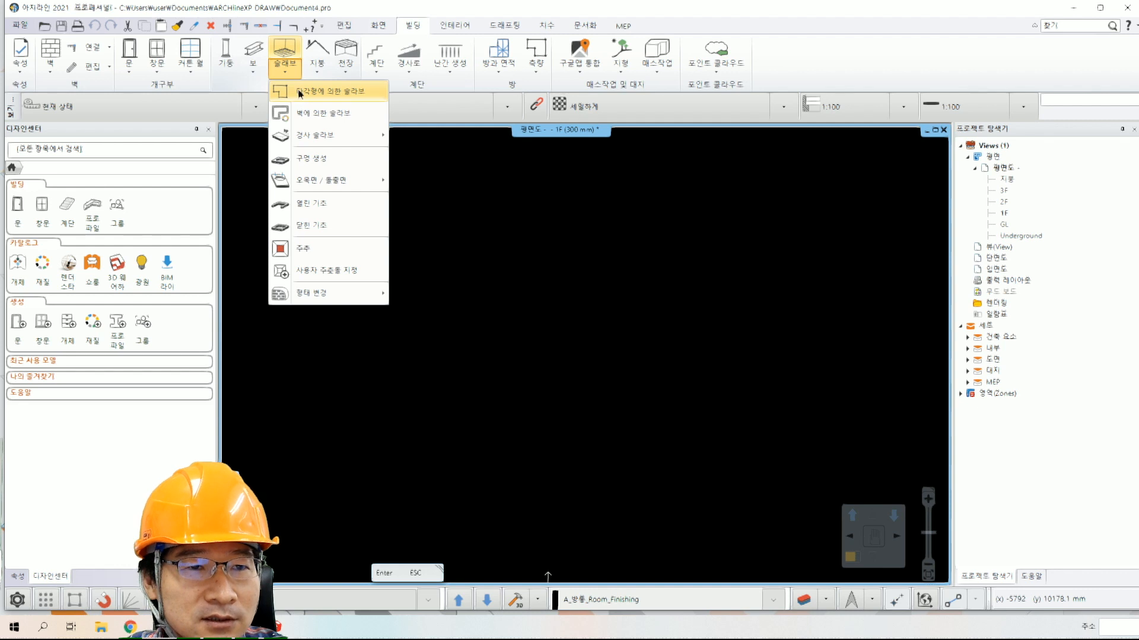
left_click(300, 93)
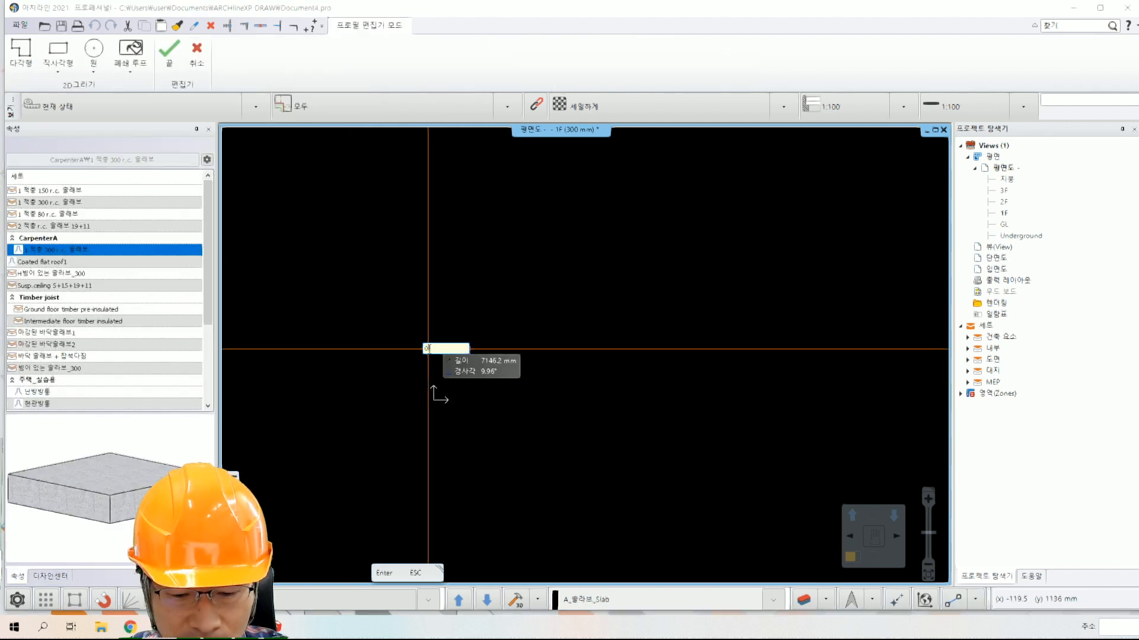
left_click(433, 401)
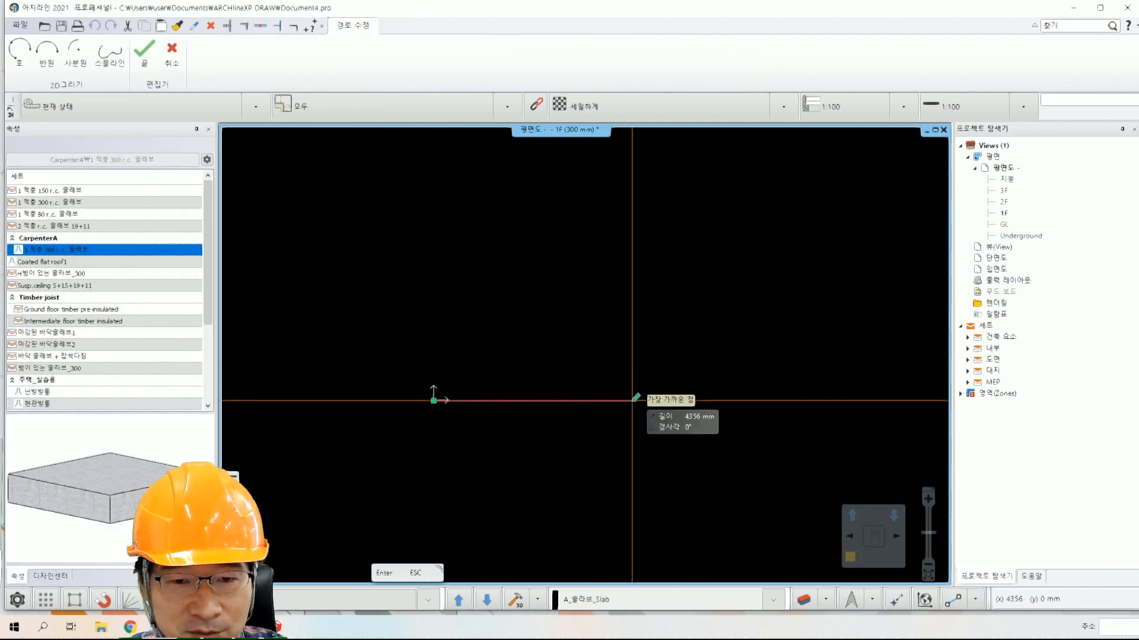
type("6000")
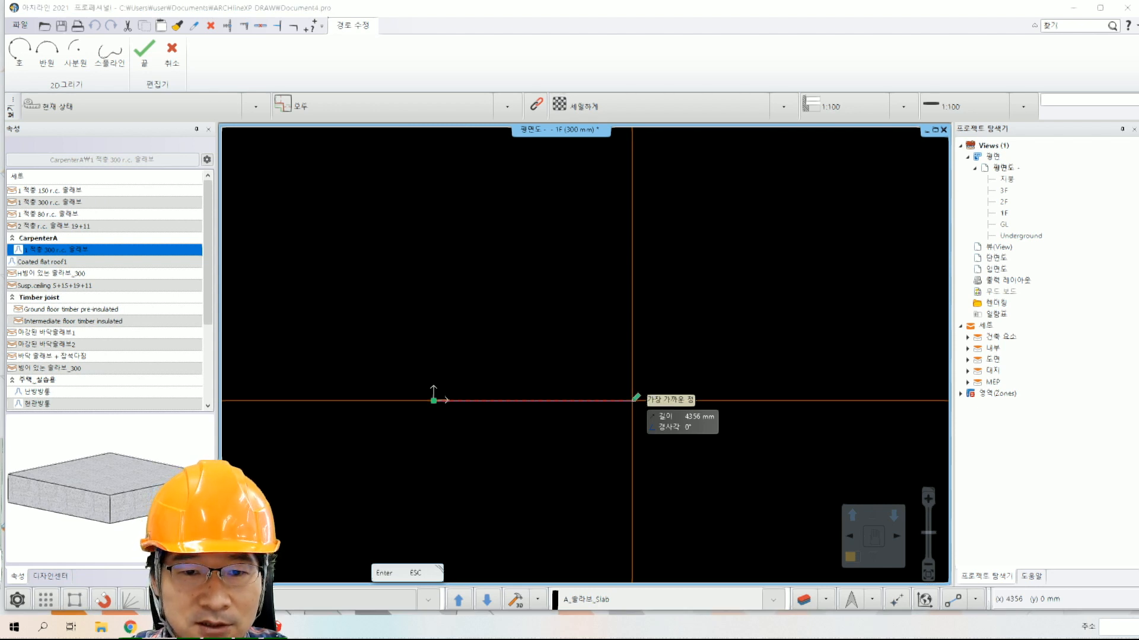
key("Return")
type("3")
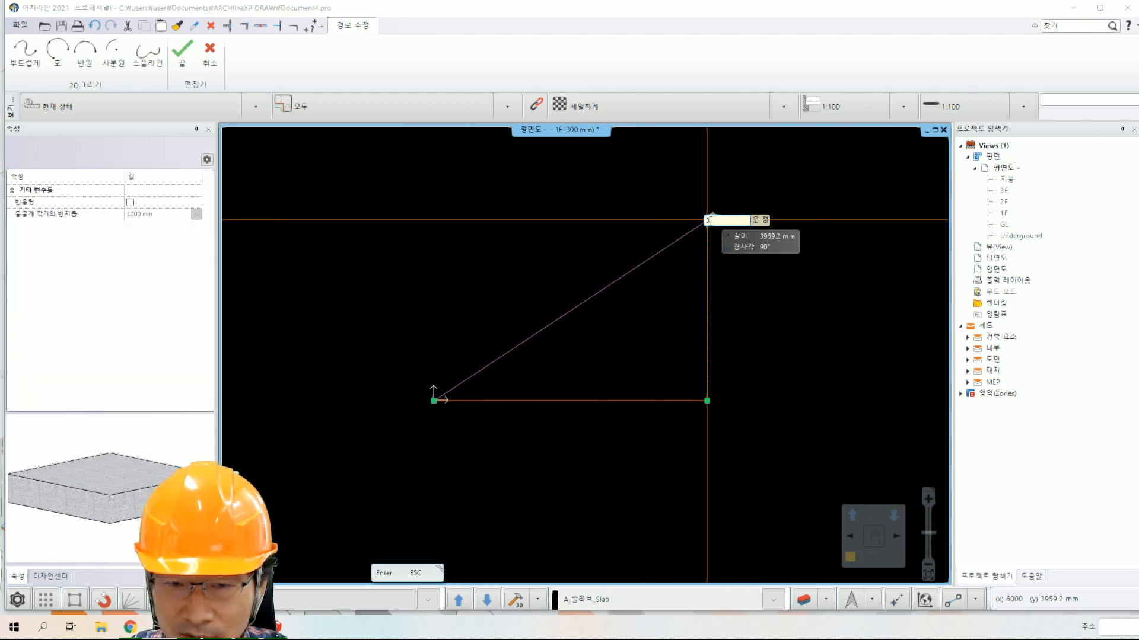
type("000")
key("Return")
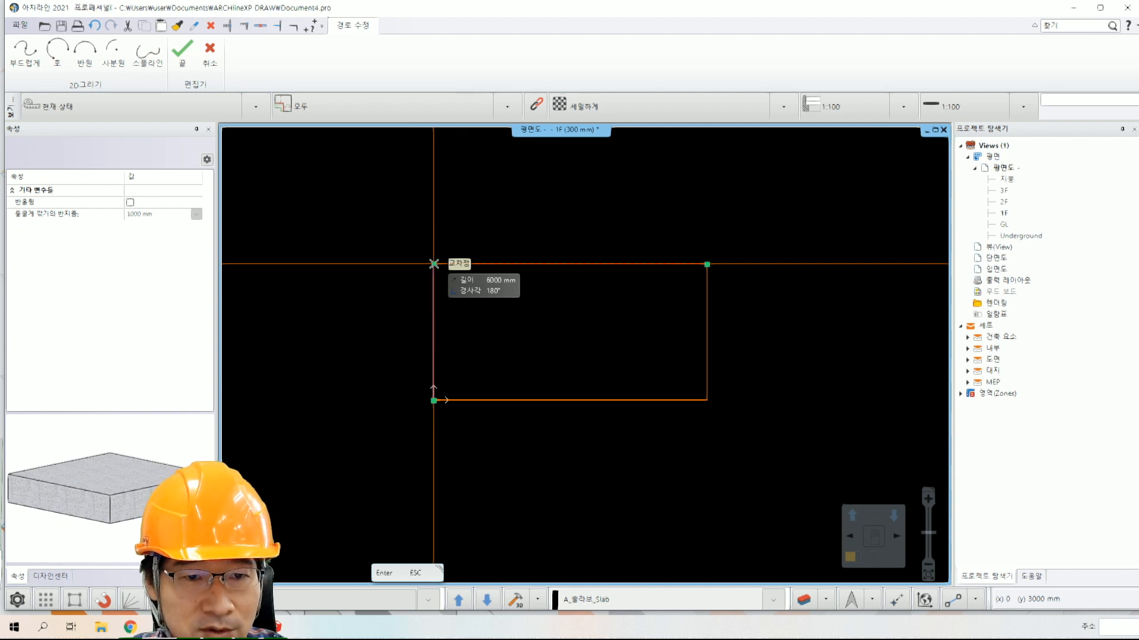
left_click(434, 264)
key("Return")
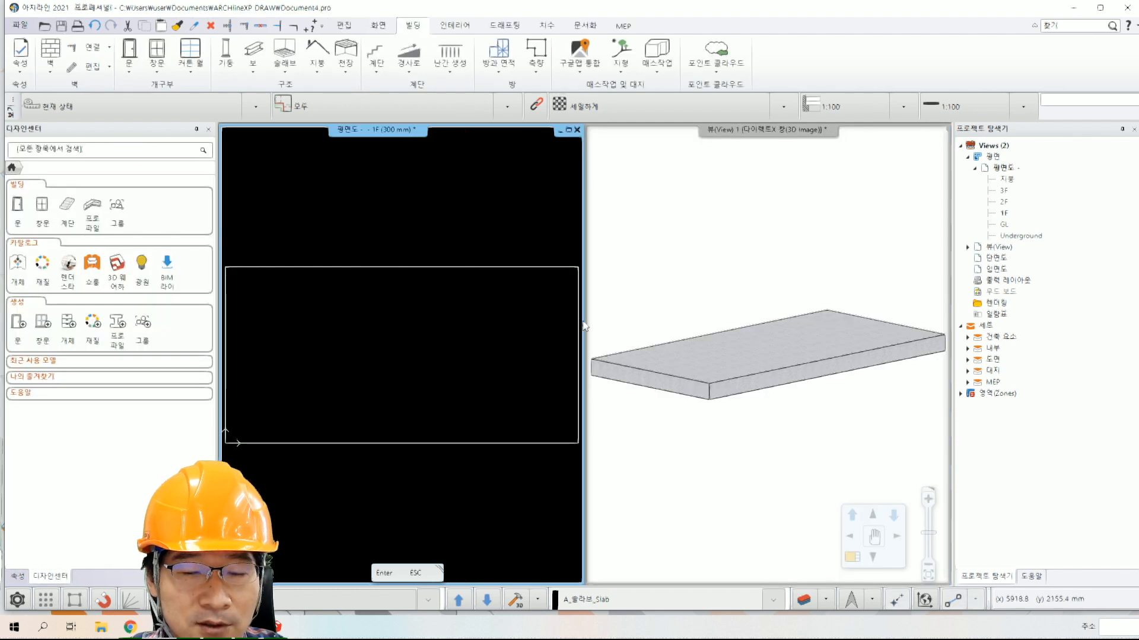
Open the slab's properties from the 3D view to inspect its thickness, type and layer settings, and close them without changes
left_click(683, 306)
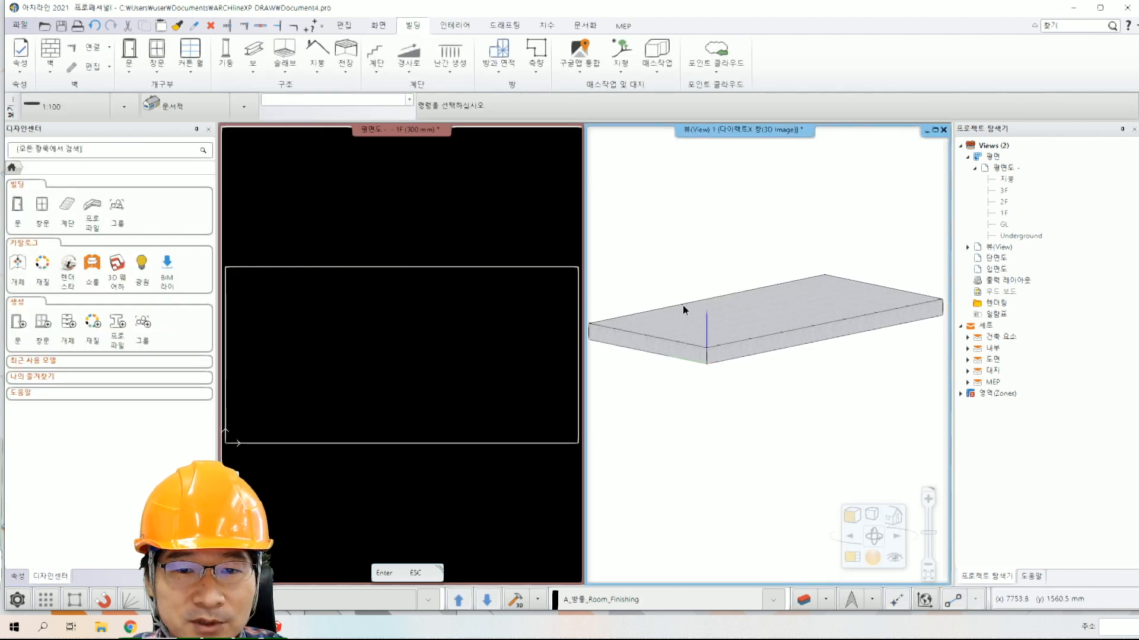
right_click(720, 327)
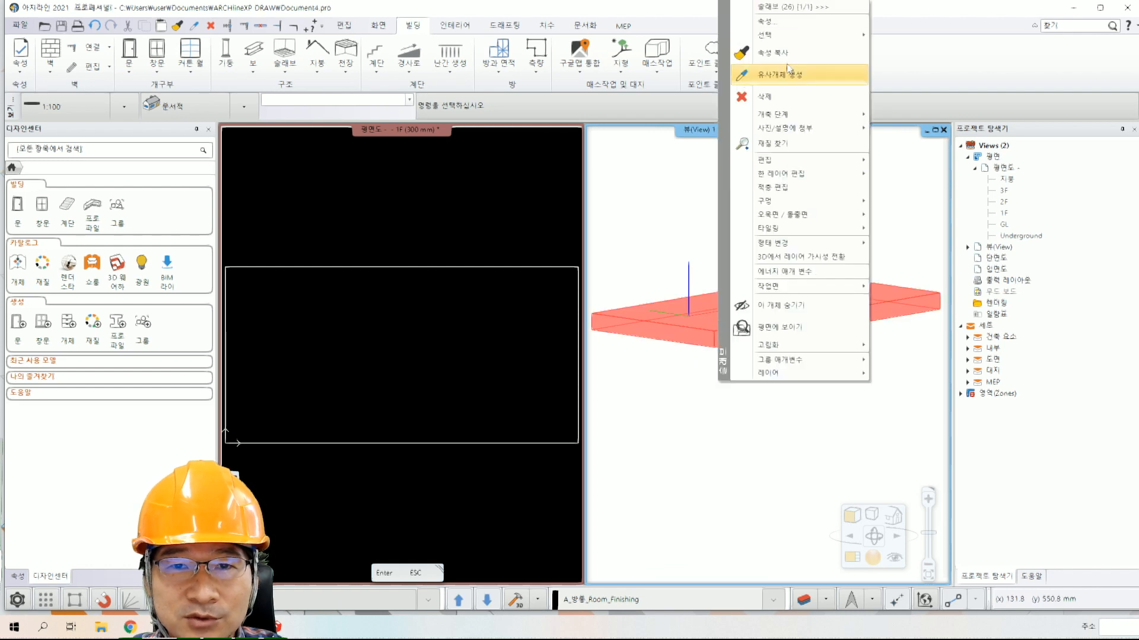
left_click(782, 23)
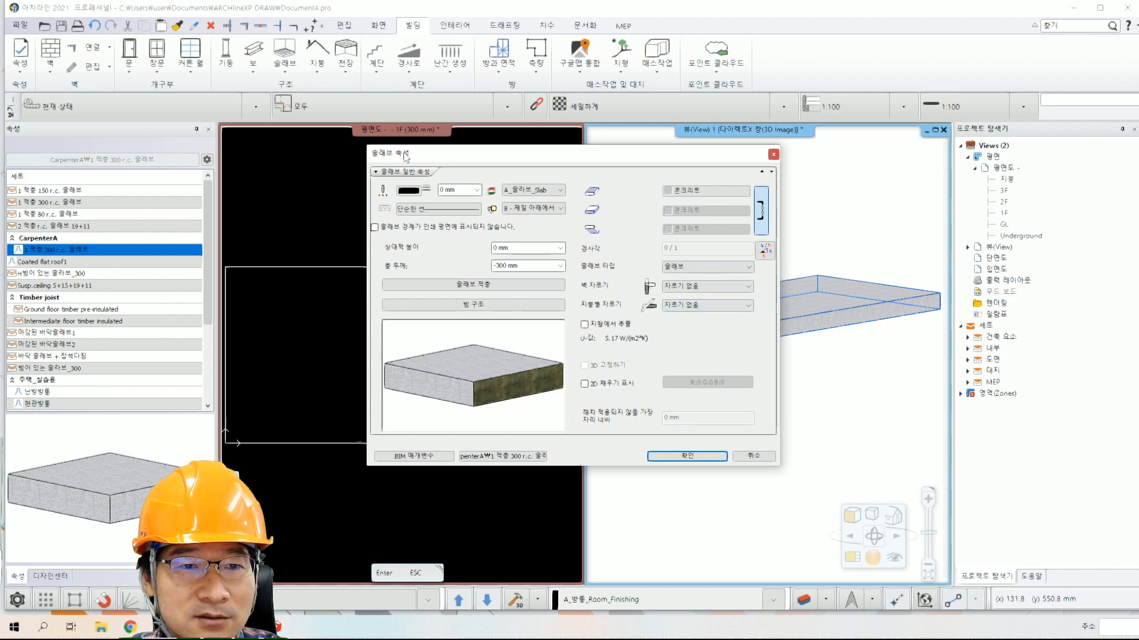
left_click(773, 155)
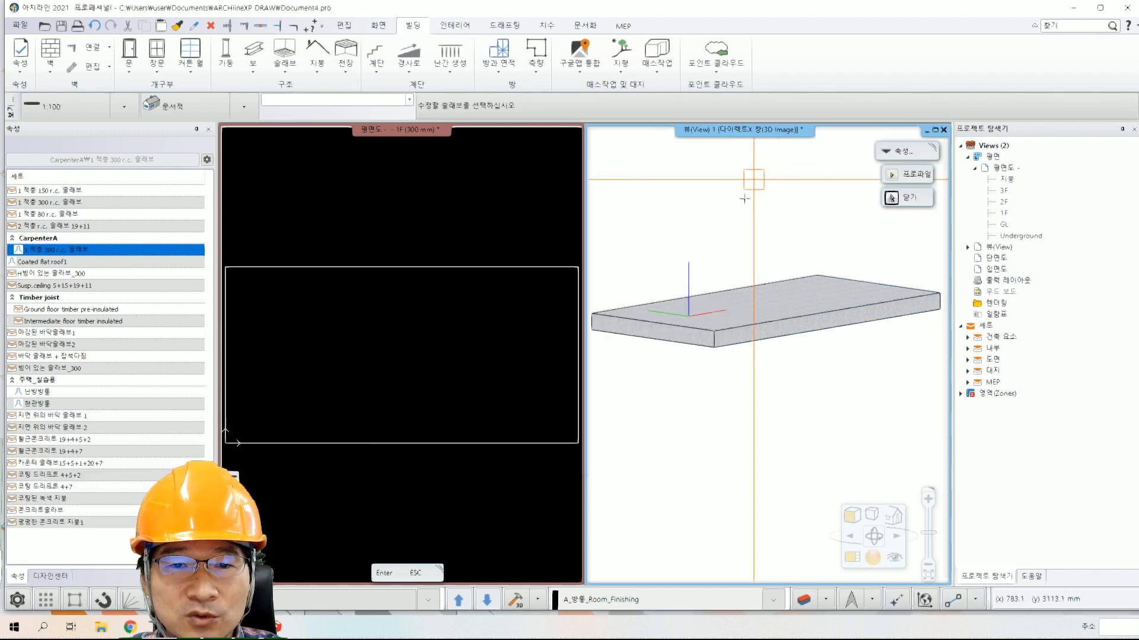
key("Escape")
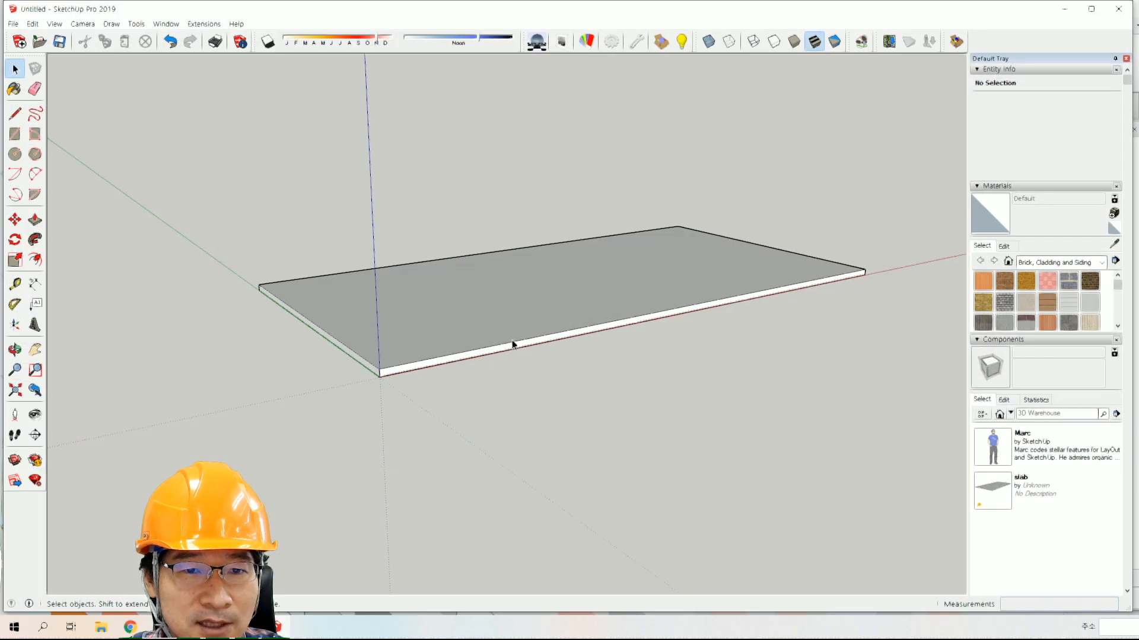
In SketchUp, open the slab component for editing and draw a rectangle about 2535 by 1854 mm from its far top corner
scroll(512, 345, "up", 5)
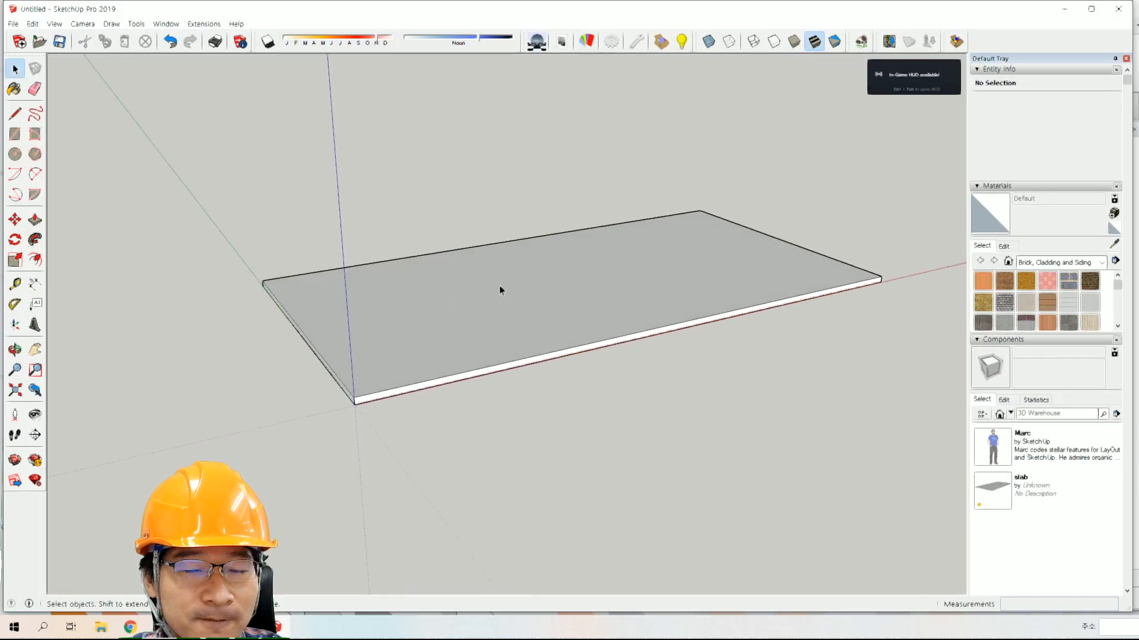
left_click(452, 249)
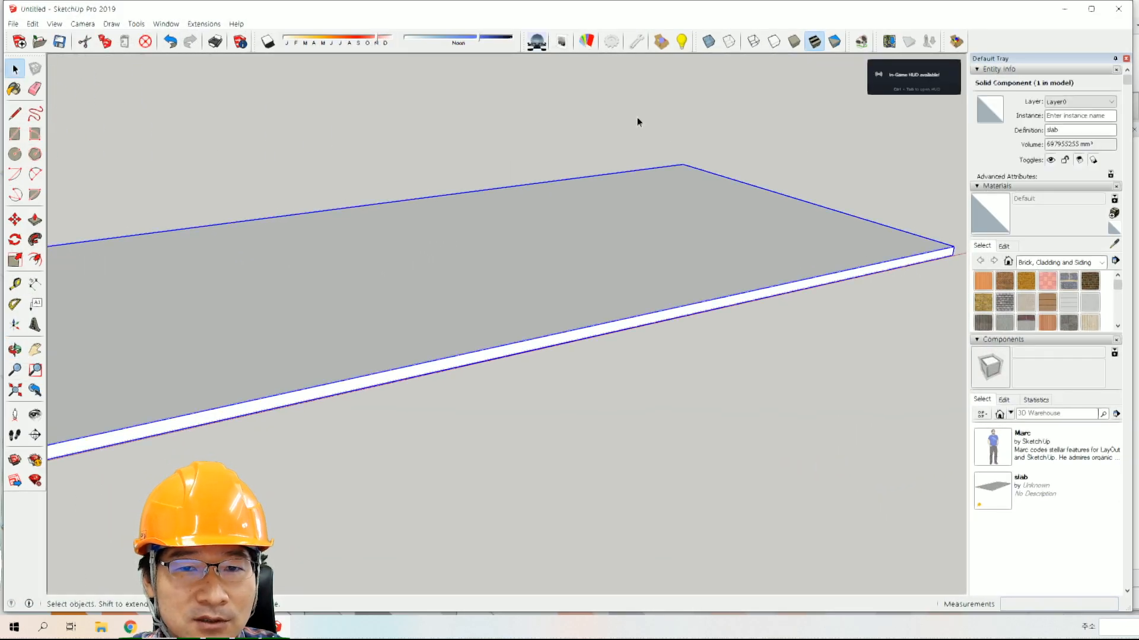
double_click(599, 211)
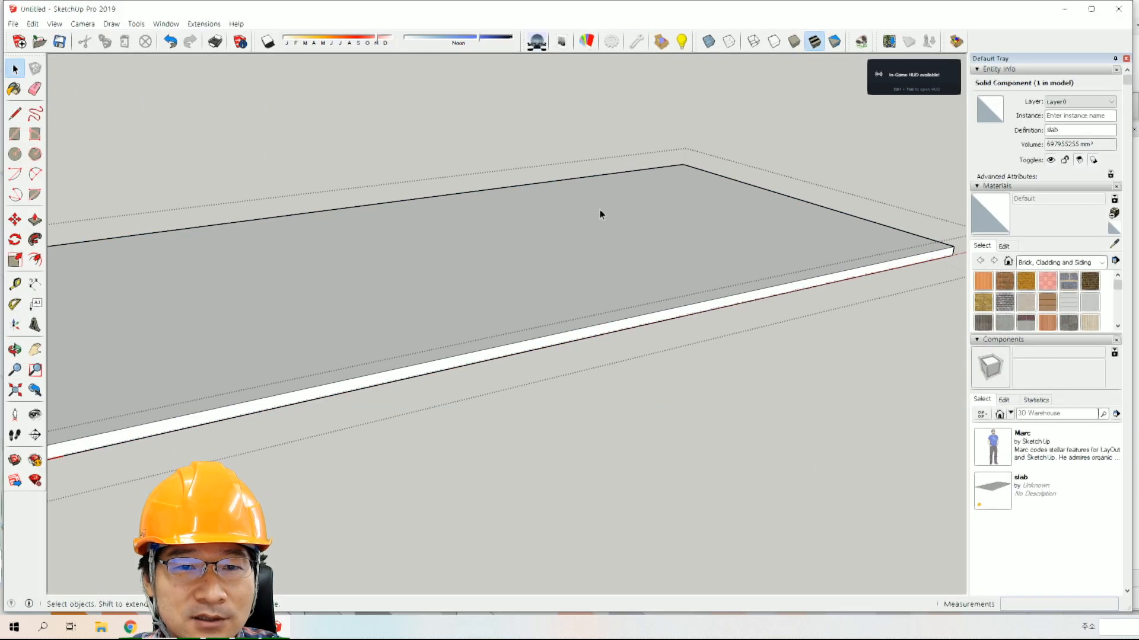
left_click(15, 134)
left_click(683, 164)
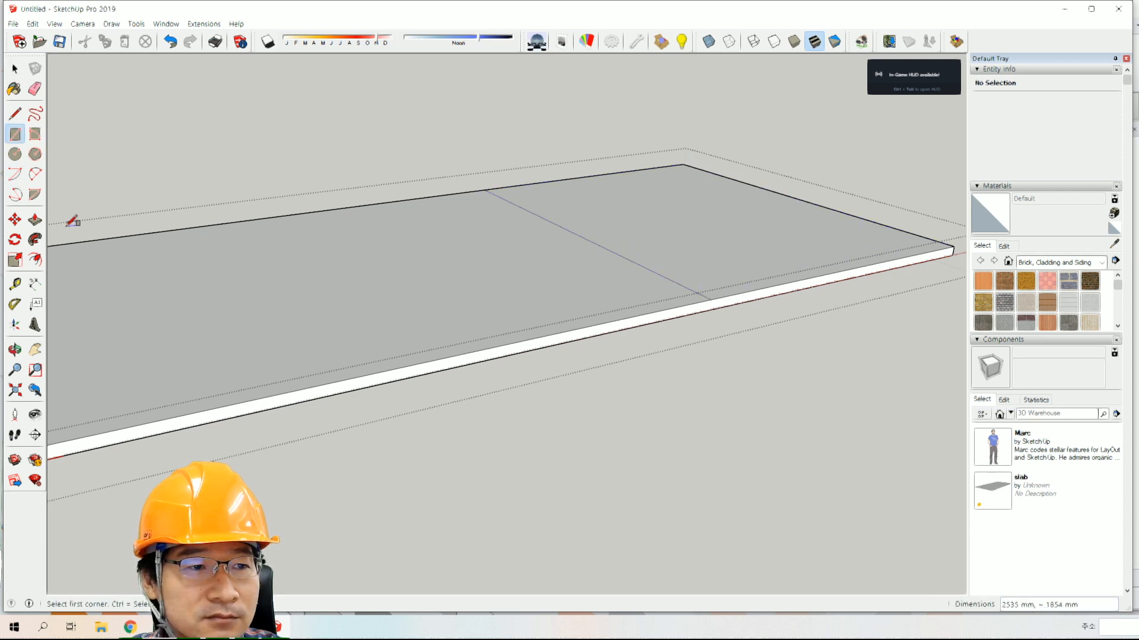
Push/Pull the rectangle at the slab's far end up by about 88 mm and leave the component's editing mode
left_click(35, 220)
left_click_drag(665, 252, 666, 241)
middle_click_drag(666, 241, 610, 311)
left_click(15, 69)
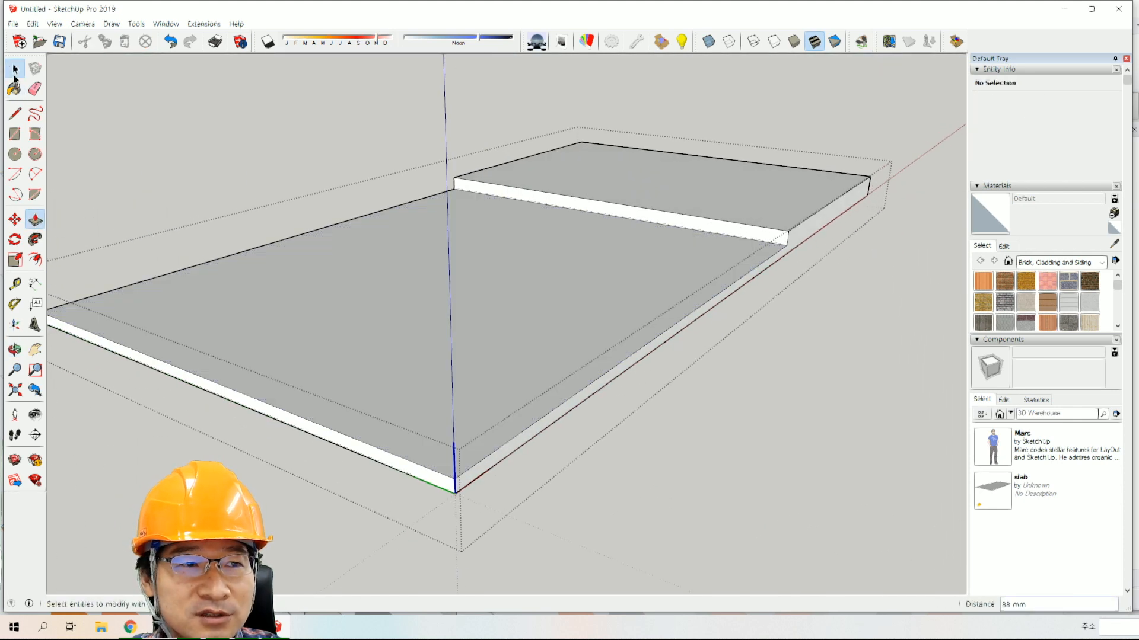
middle_click_drag(441, 238, 512, 249)
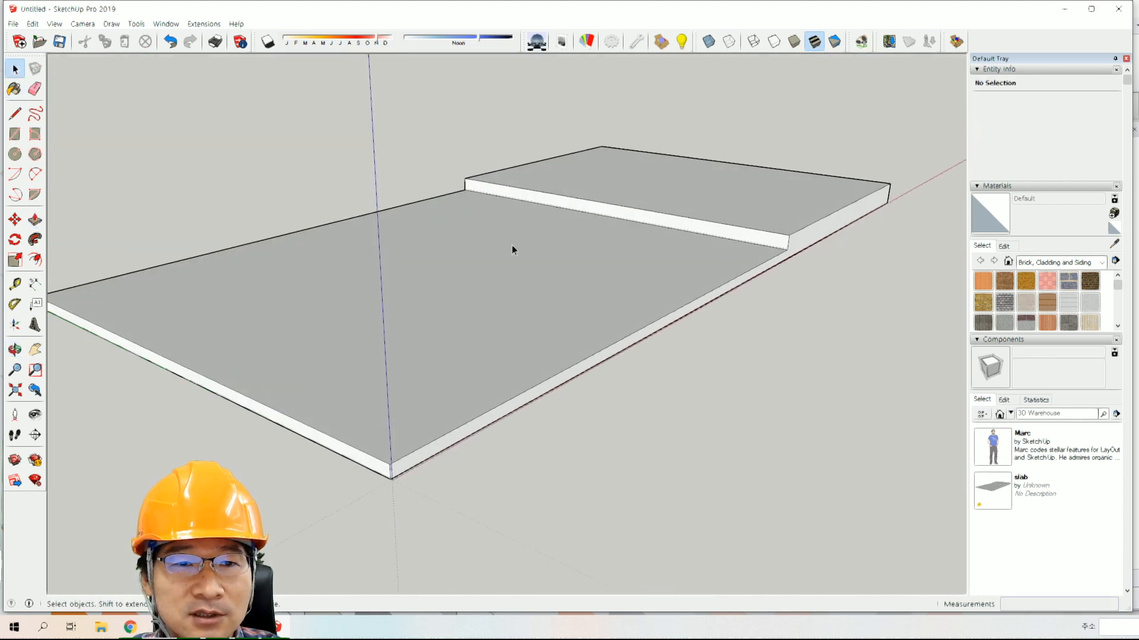
Switch back to ARCHline.XP and inspect the slab in the 3D view and the floor plan
left_click(1065, 10)
mouse_move(652, 285)
middle_mouse_down()
mouse_move(740, 279)
mouse_move(746, 254)
mouse_move(730, 315)
mouse_move(740, 314)
middle_mouse_up()
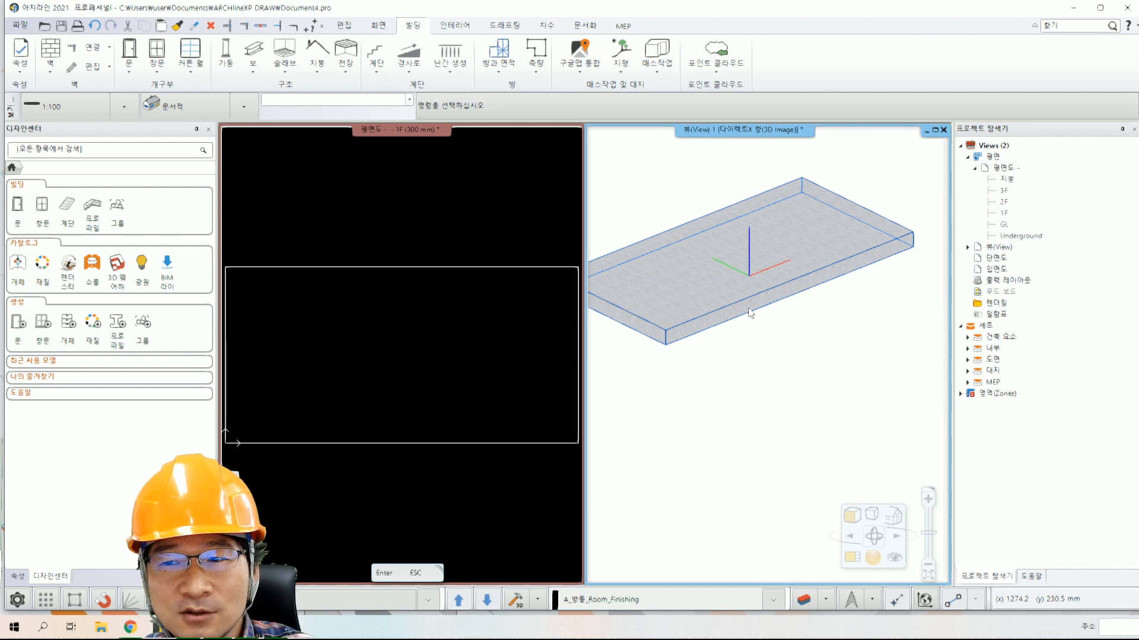
left_click(464, 221)
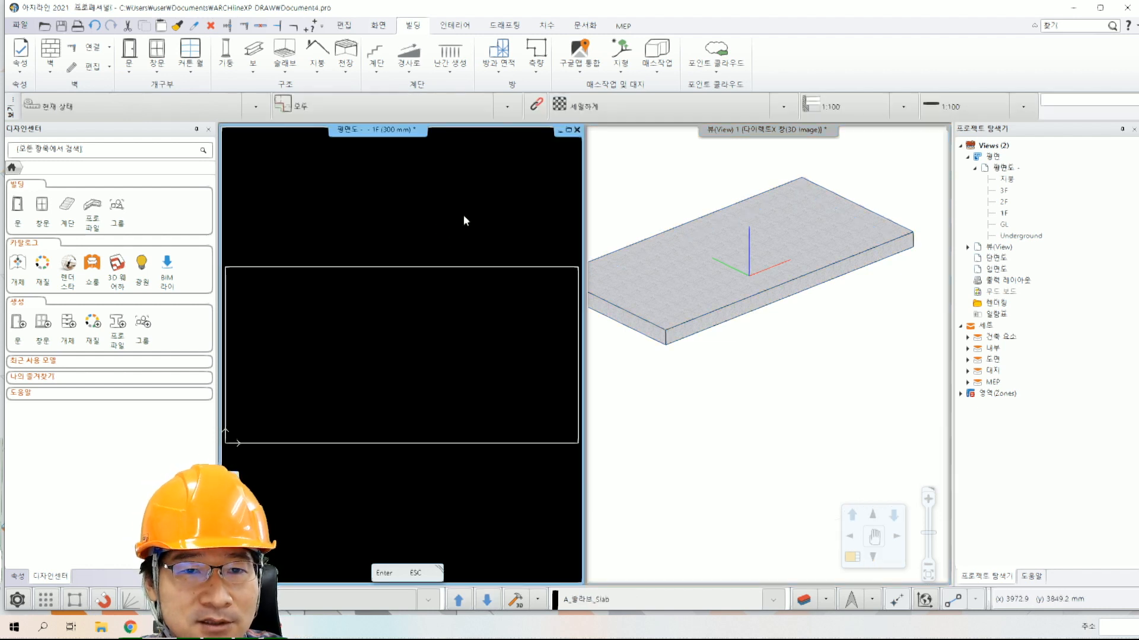
left_click(569, 130)
middle_click_drag(375, 338, 480, 317)
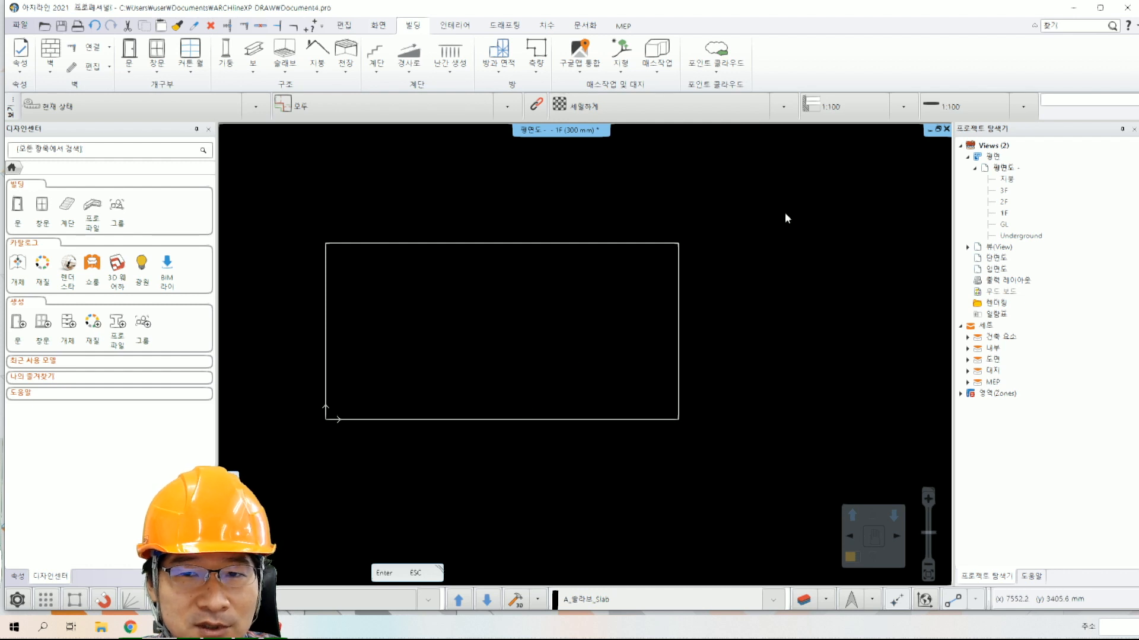
left_click(938, 128)
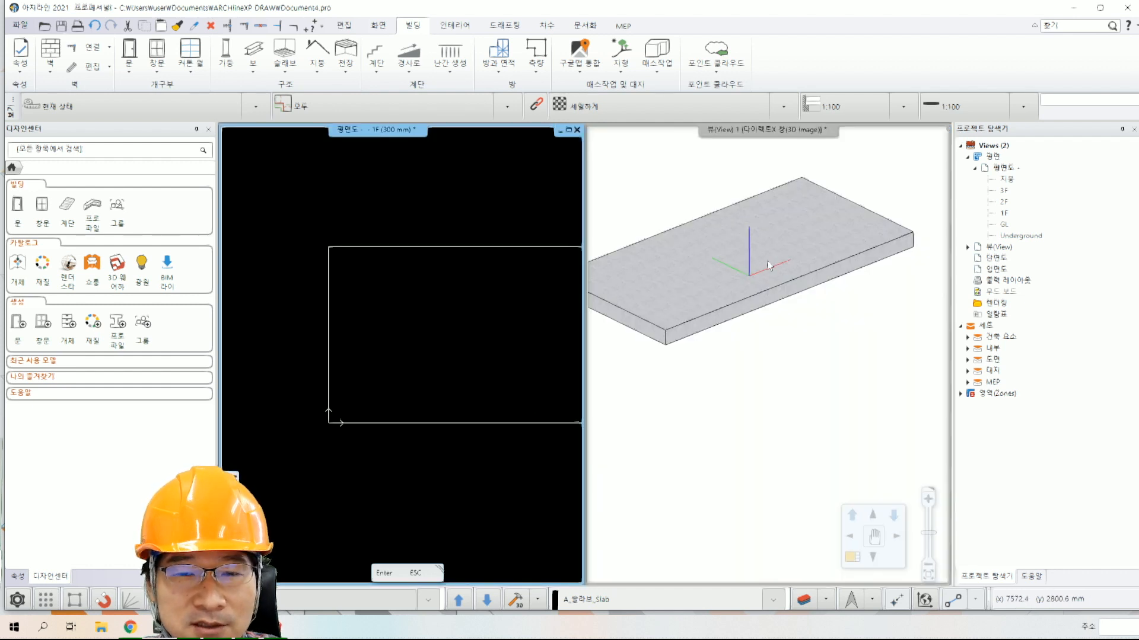
middle_click_drag(443, 351, 361, 330)
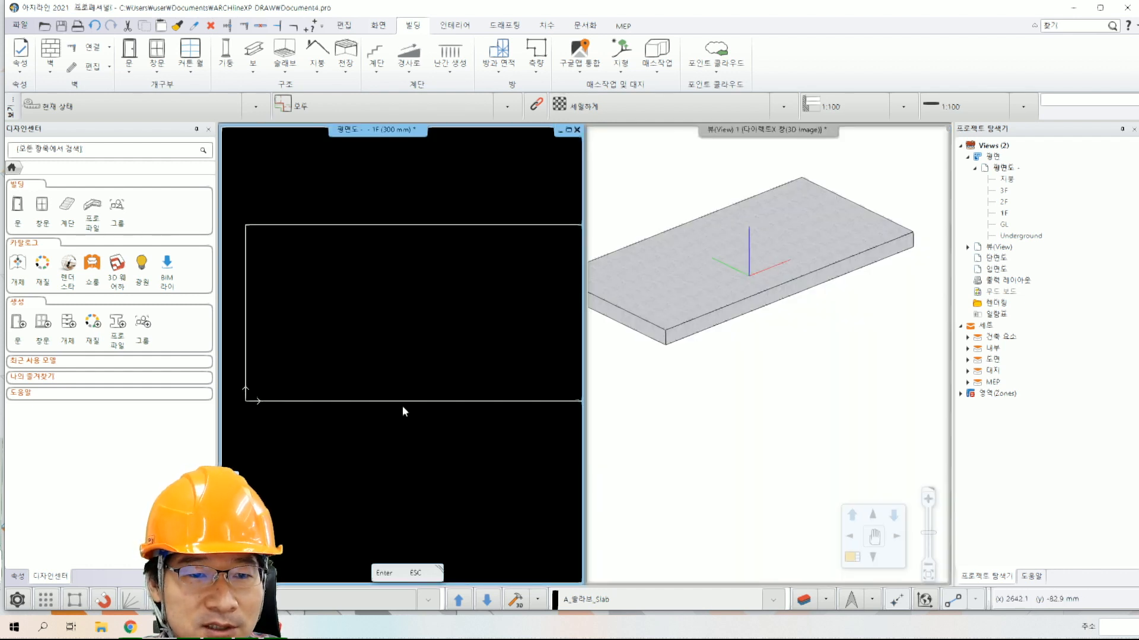
mouse_move(402, 412)
middle_mouse_down()
mouse_move(364, 318)
mouse_move(393, 337)
middle_mouse_up()
Add a full profile to the slab through its shape modification and place the section outline below the plan
right_click(382, 325)
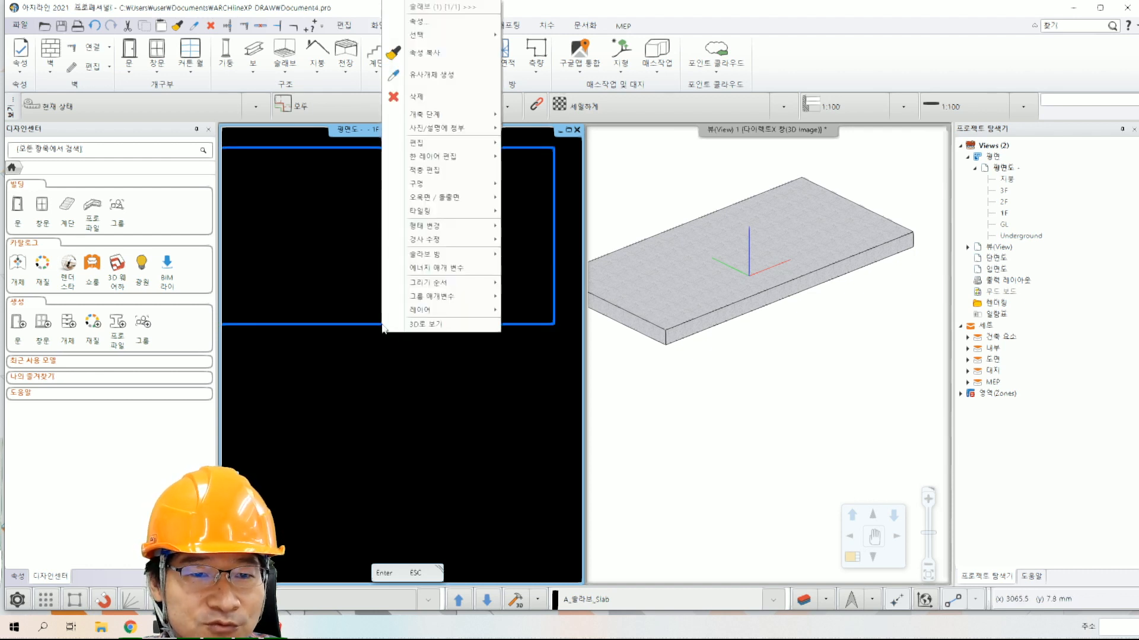
mouse_move(474, 226)
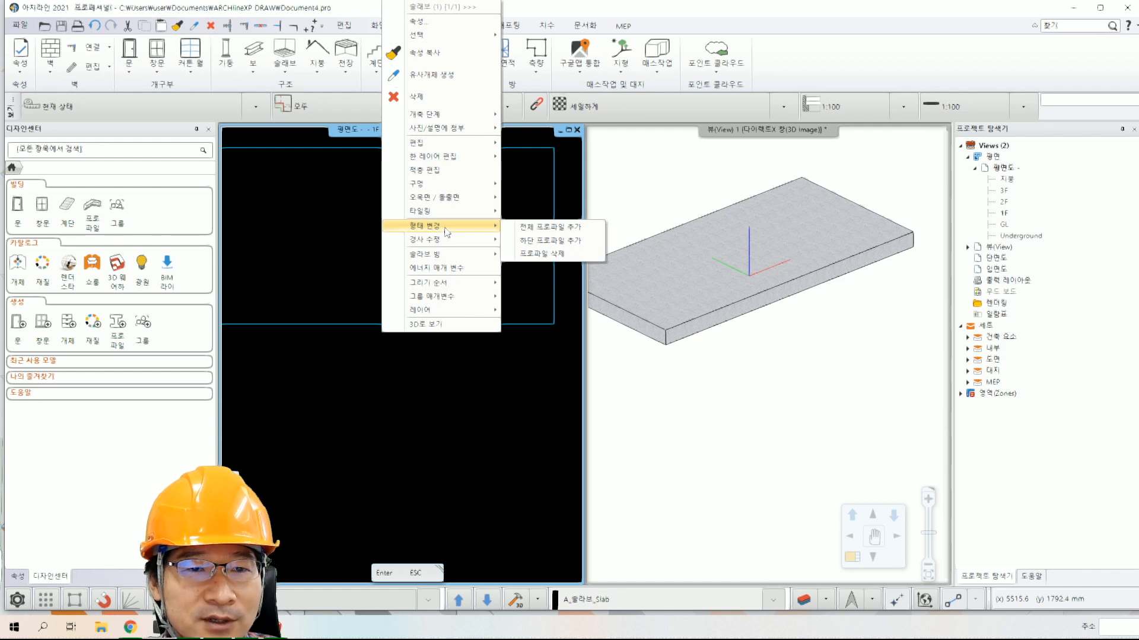
left_click(550, 227)
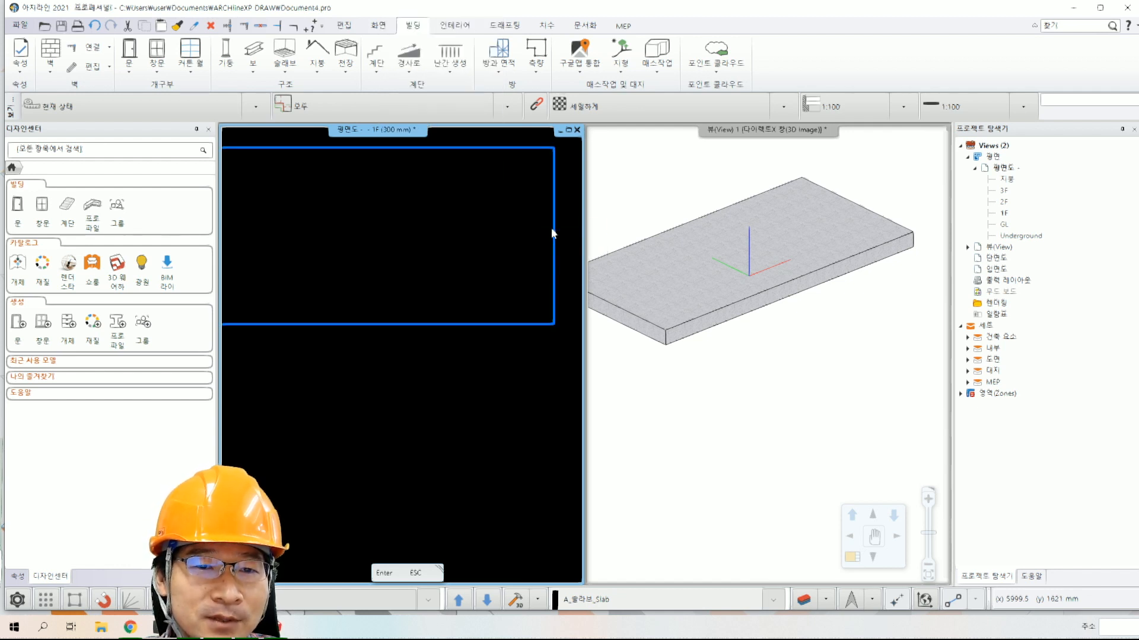
scroll(394, 368, "down", 3)
left_click(331, 404)
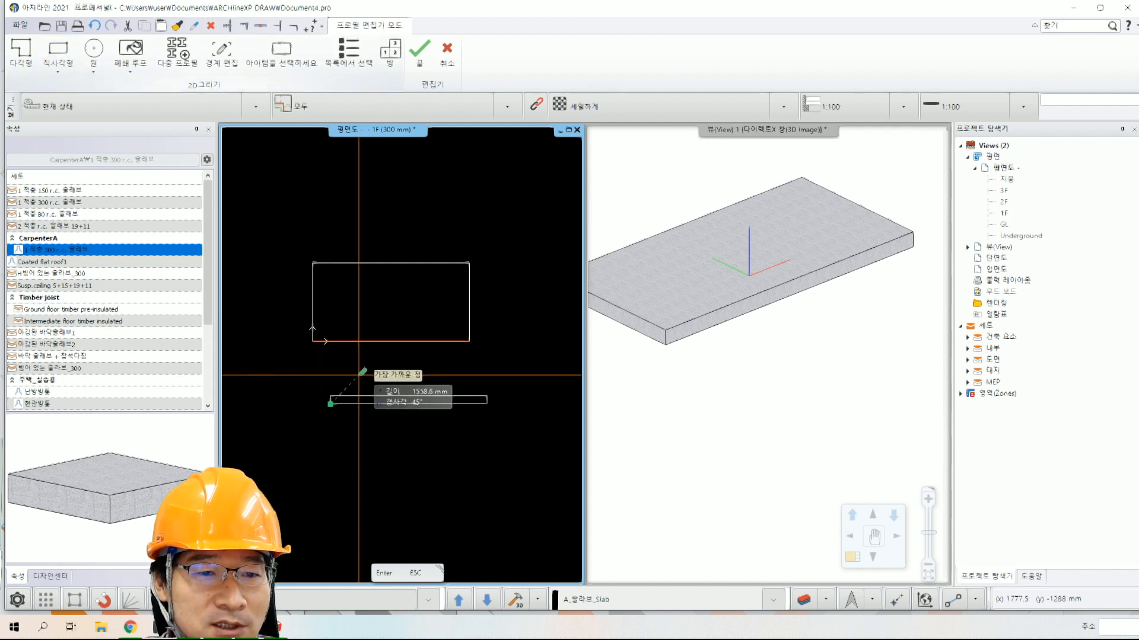
Start a polygon profile at the section's lower-left corner, tracing the left end and the full upper edge to the right end
left_click(43, 63)
left_click(33, 67)
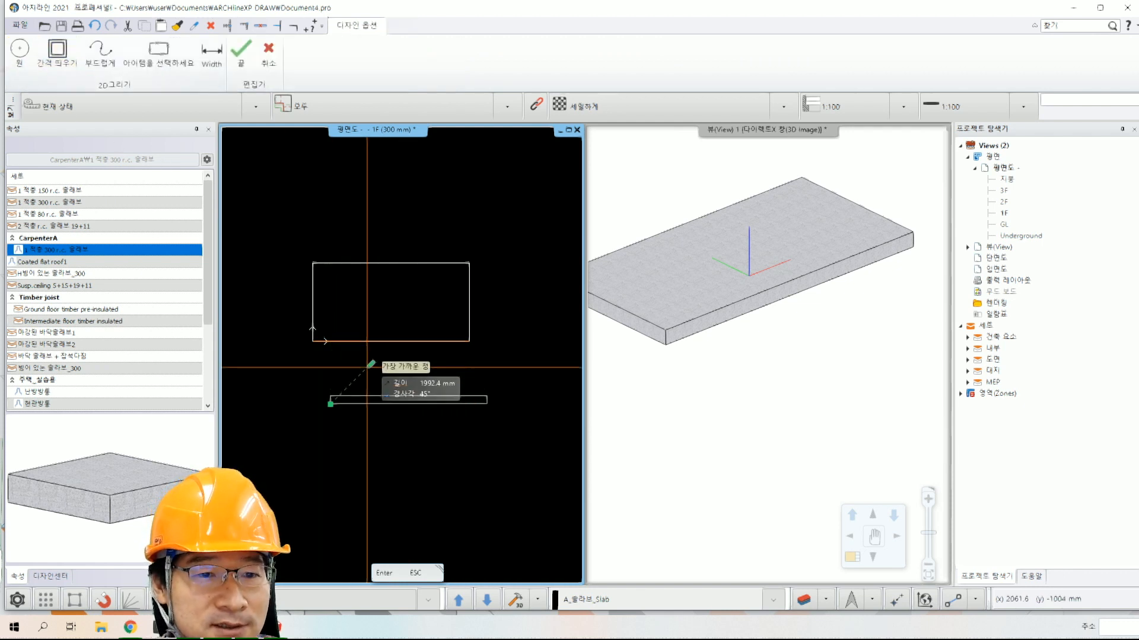
scroll(330, 364, "up", 3)
left_click(334, 456)
left_click(334, 439)
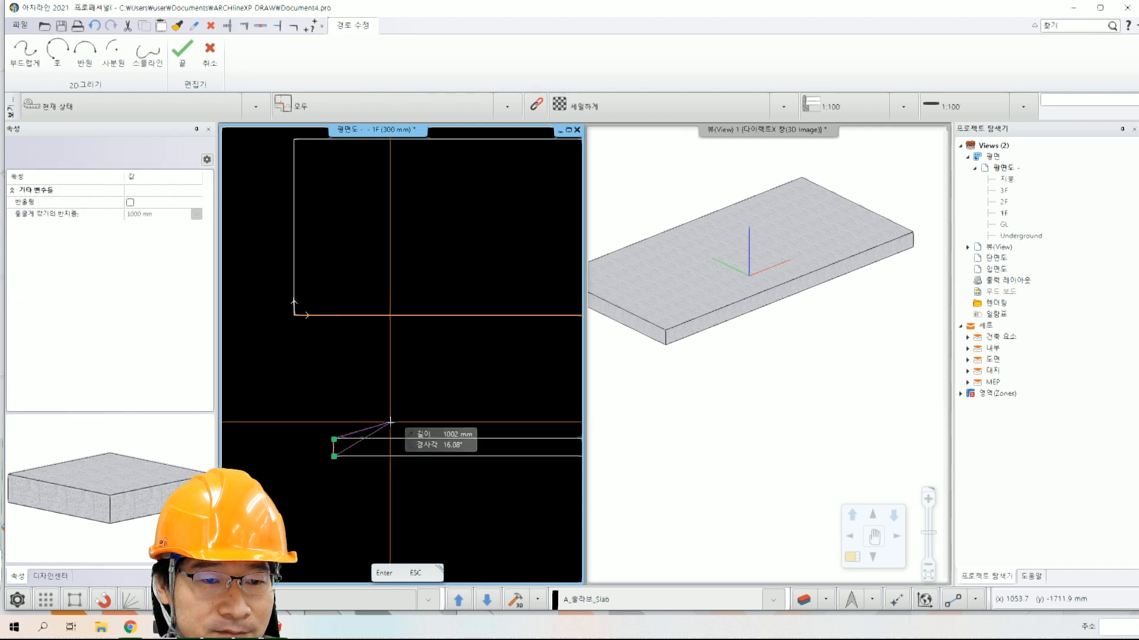
middle_click_drag(444, 398, 247, 345)
left_click(491, 386)
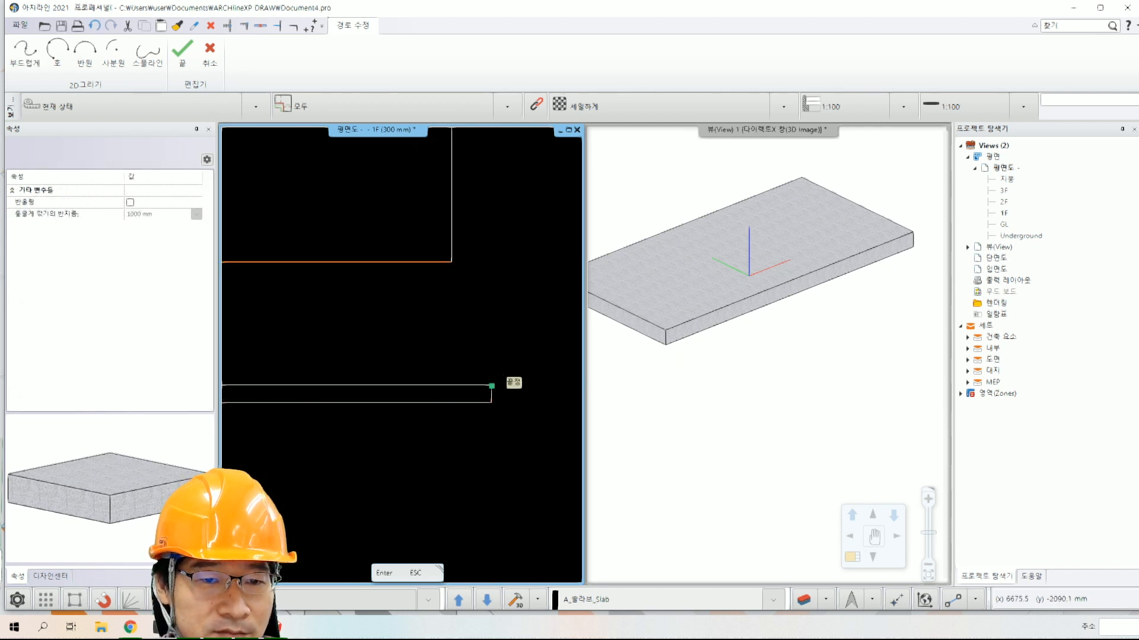
Complete the profile with a notch 150 mm deep and about 794 mm long under the right end, and close it at the lower-left corner
scroll(491, 385, "up", 2)
middle_click_drag(491, 386, 403, 364)
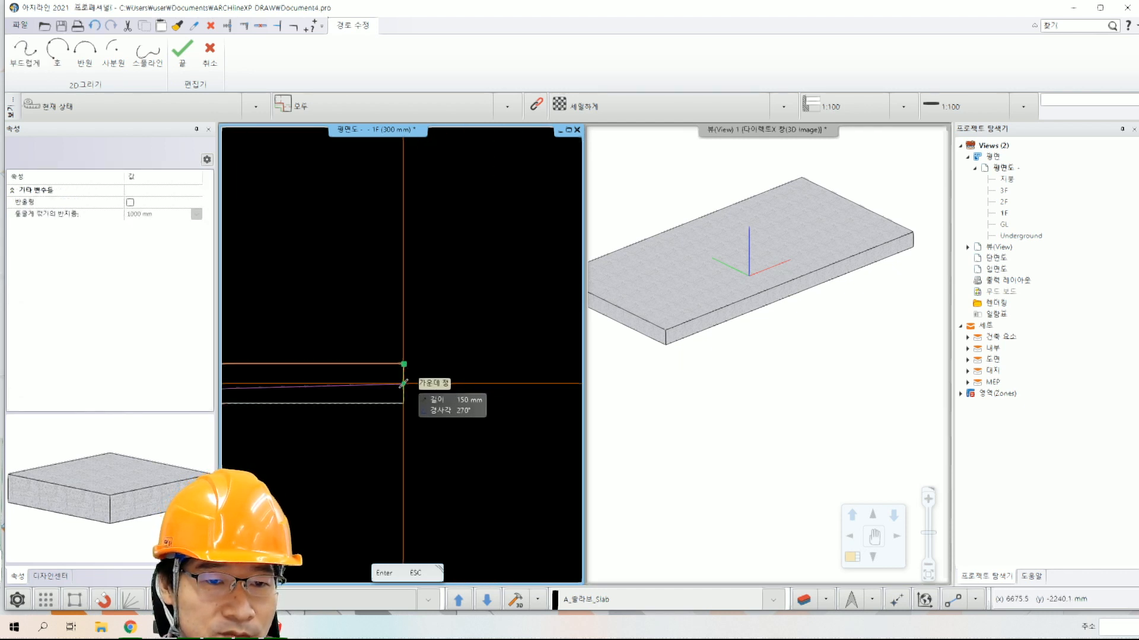
left_click(403, 385)
left_click(298, 384)
left_click(298, 404)
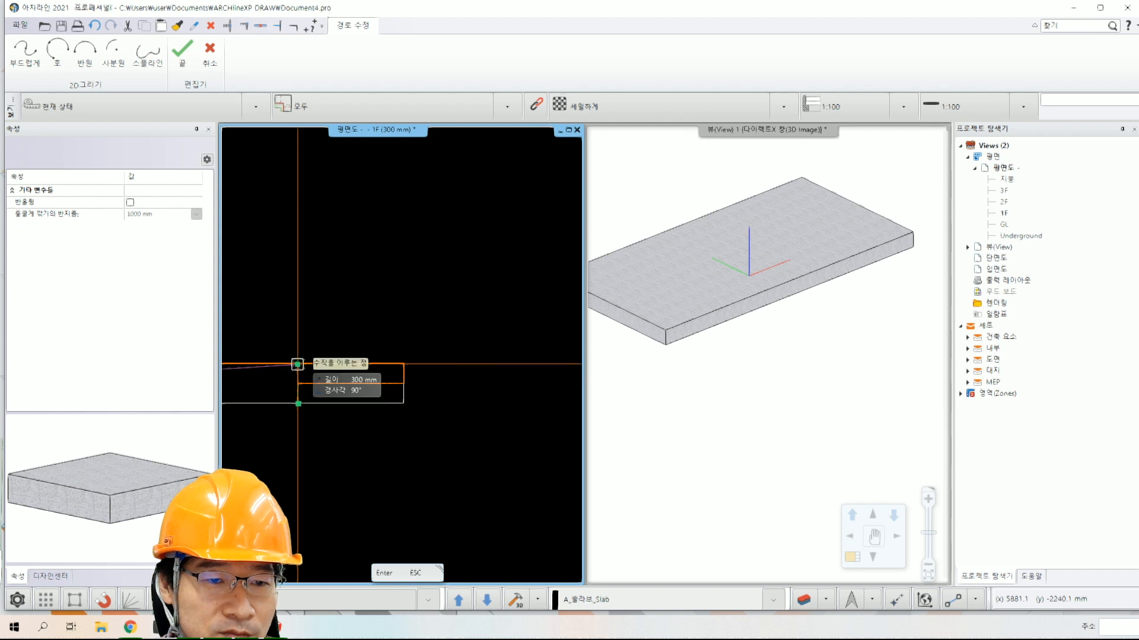
left_click(297, 364)
middle_click_drag(298, 364, 565, 351)
scroll(428, 355, "down", 2)
middle_click_drag(237, 378, 483, 389)
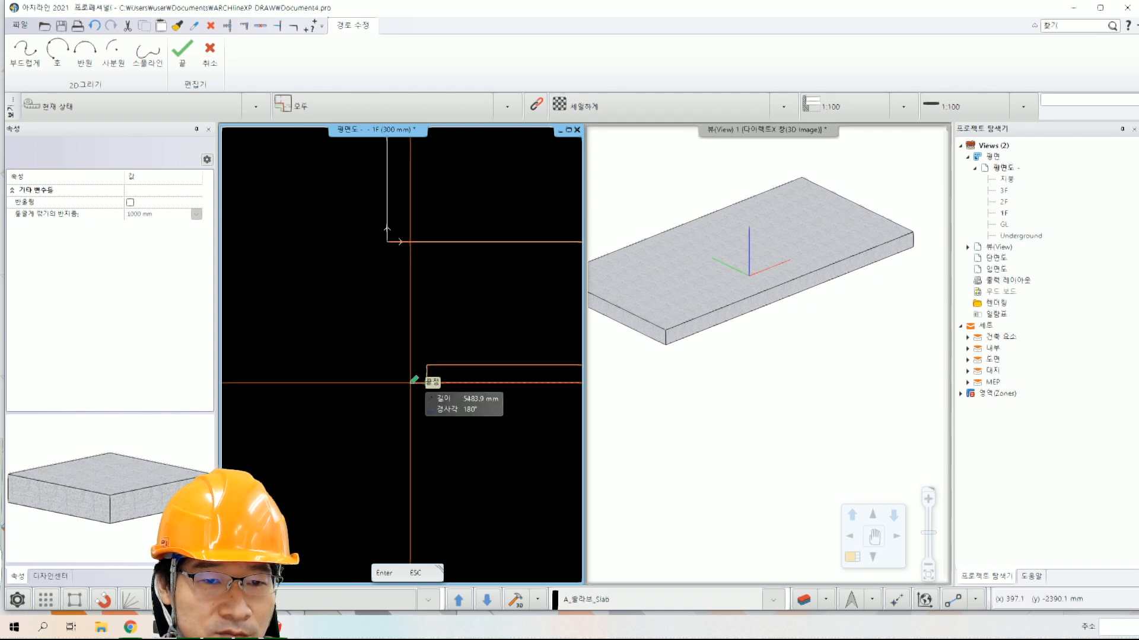
left_click(427, 383)
scroll(402, 327, "down", 3)
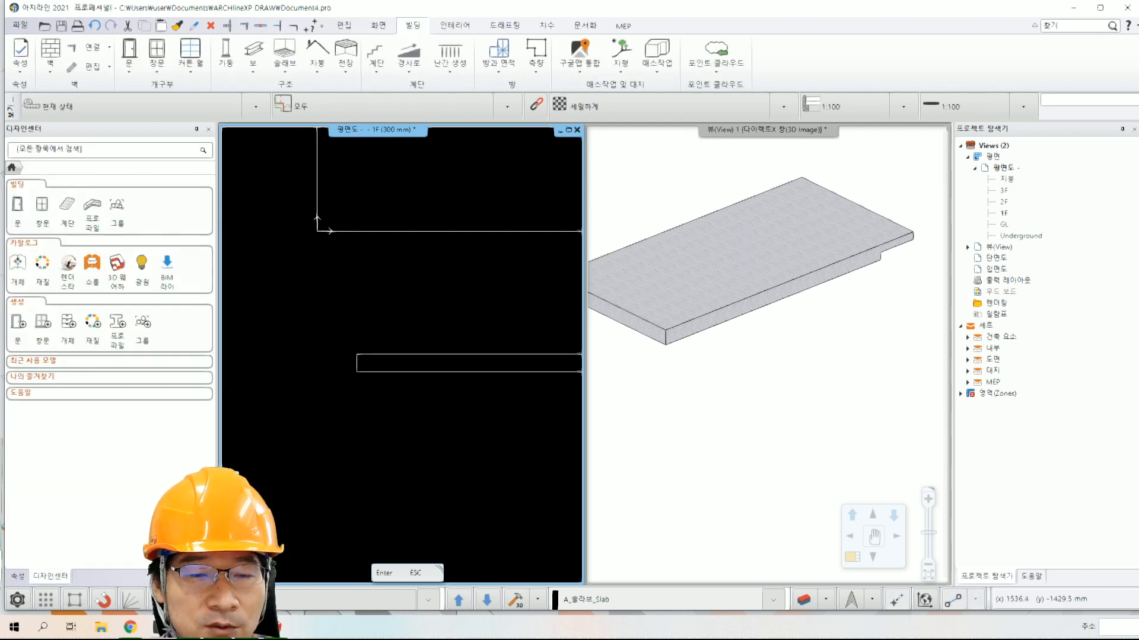
middle_click_drag(734, 360, 874, 375)
middle_click_drag(419, 323, 411, 343)
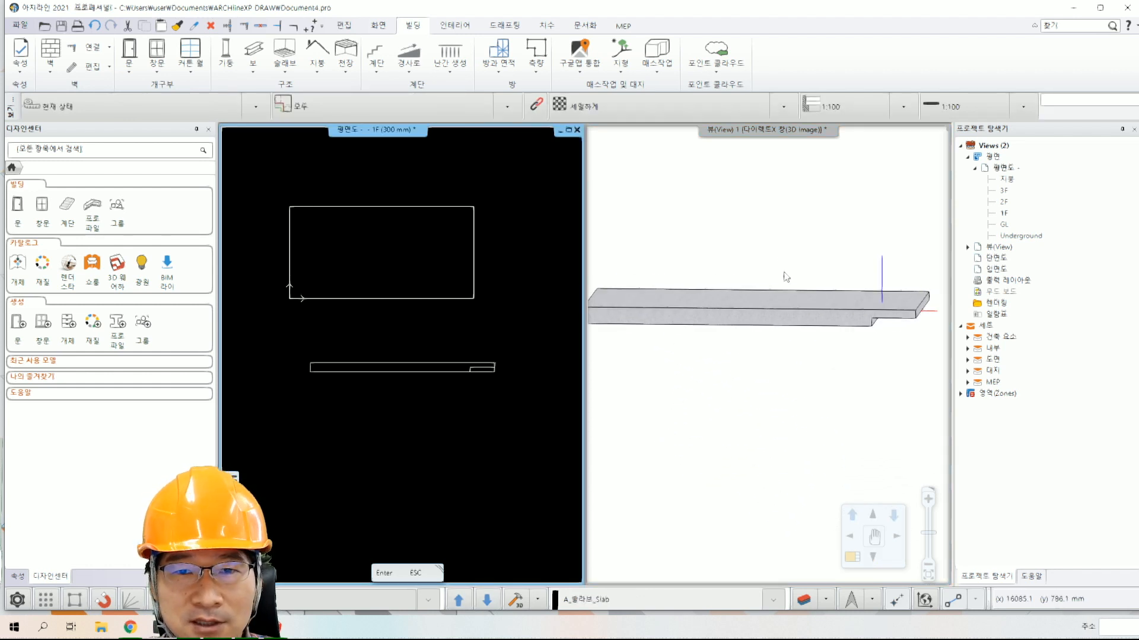
Examine the reshaped slab in 3D and review the profile options of its shape modification in the floor plan
middle_click_drag(783, 249, 791, 289)
left_click(385, 317)
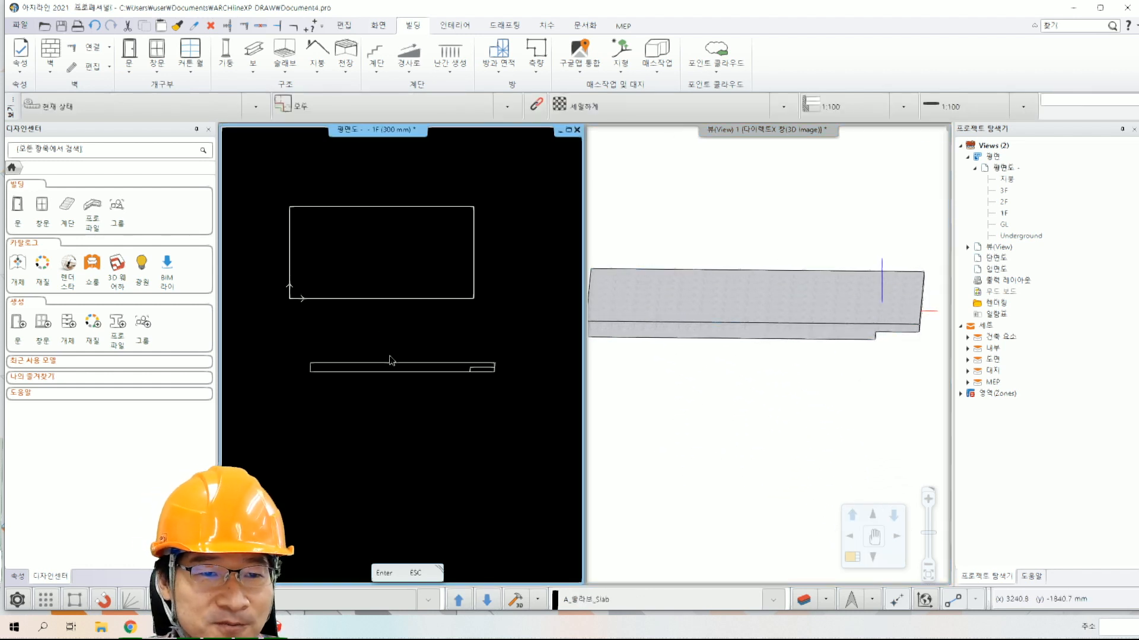
right_click(390, 363)
left_click(331, 248)
middle_click_drag(372, 305, 365, 341)
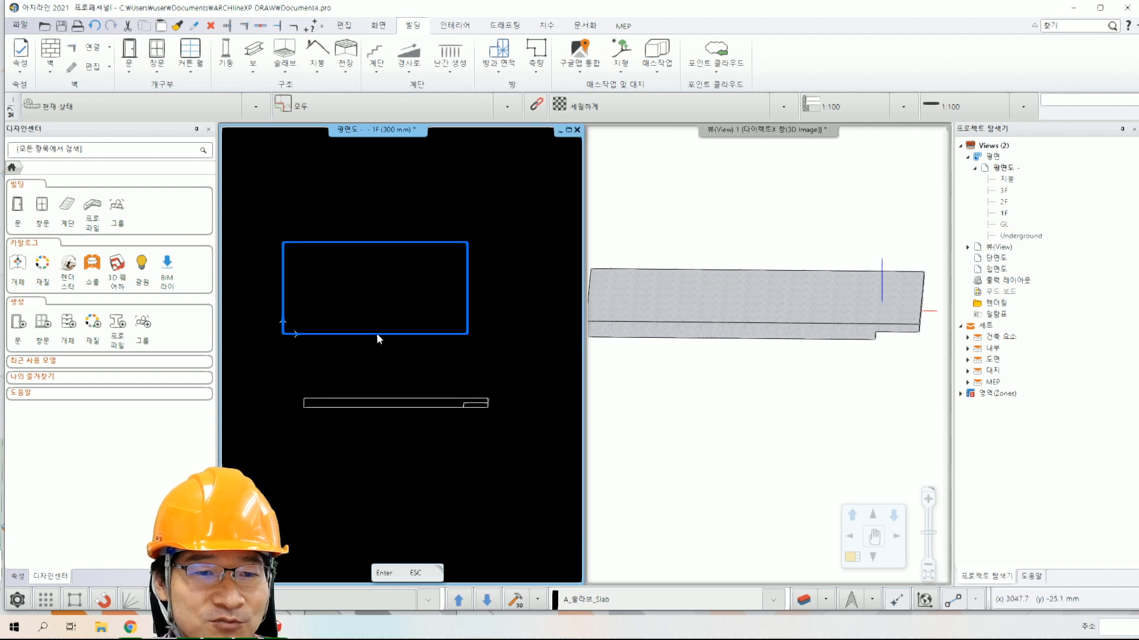
right_click(376, 333)
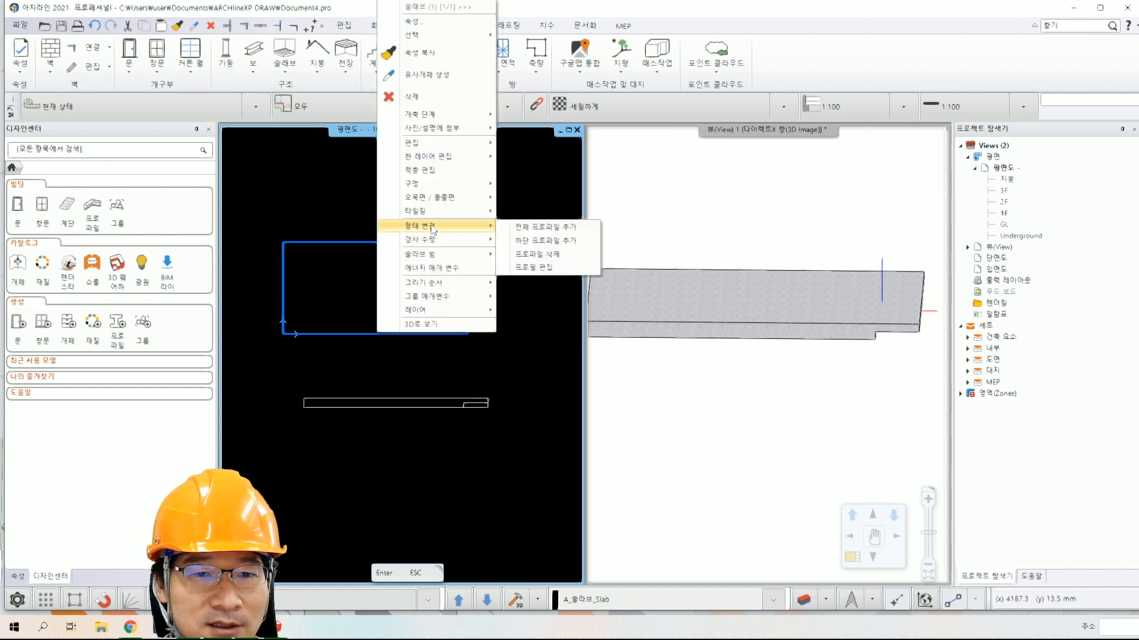
mouse_move(425, 184)
left_click(618, 189)
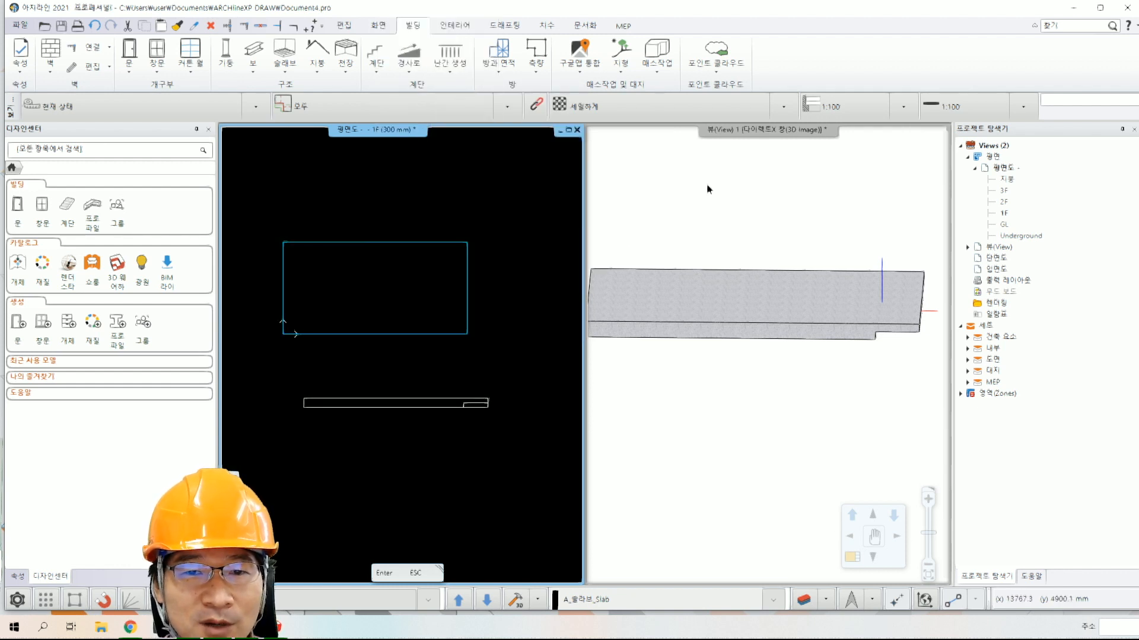
Maximize the 3D view and inspect the slab from the end opposite the notch
middle_click_drag(667, 286, 775, 268)
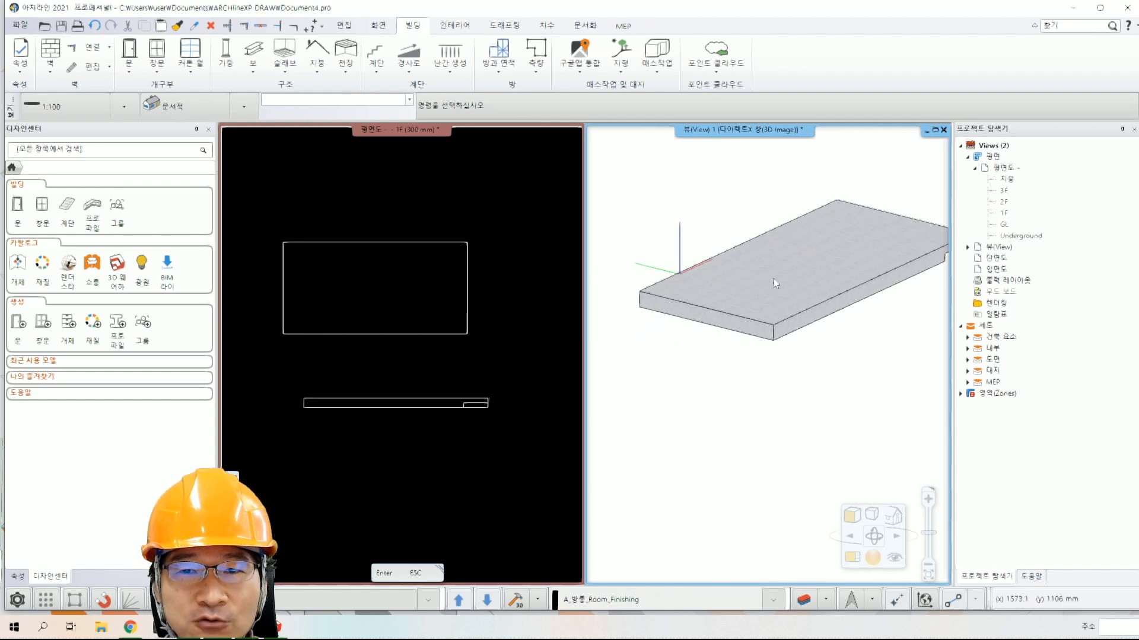
left_click(936, 130)
scroll(485, 300, "up", 5)
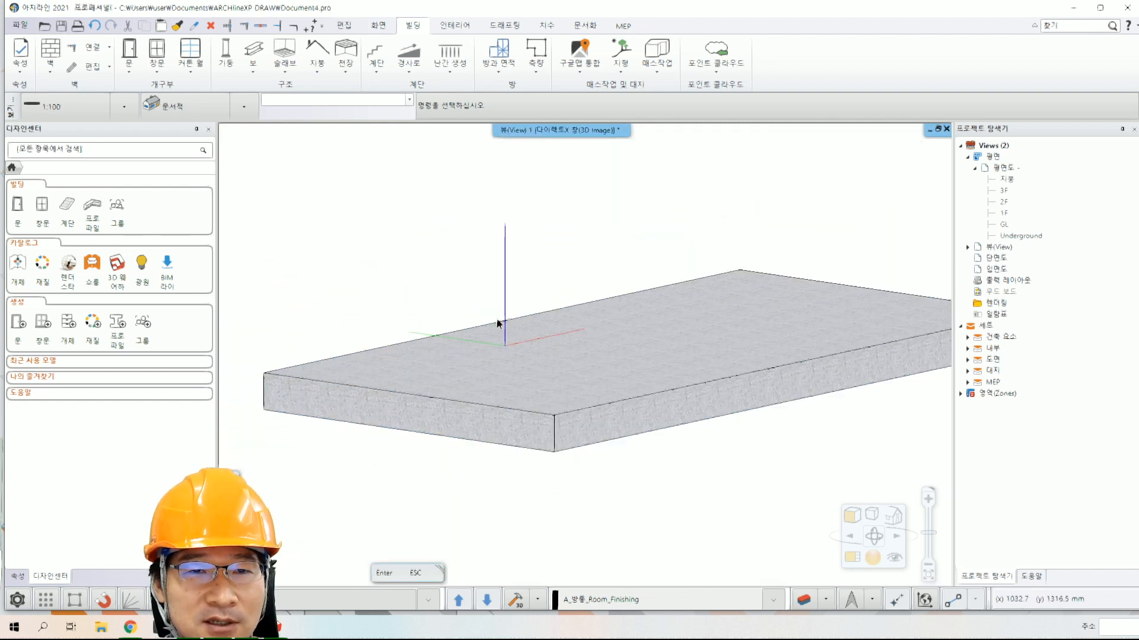
middle_click_drag(537, 407, 379, 365)
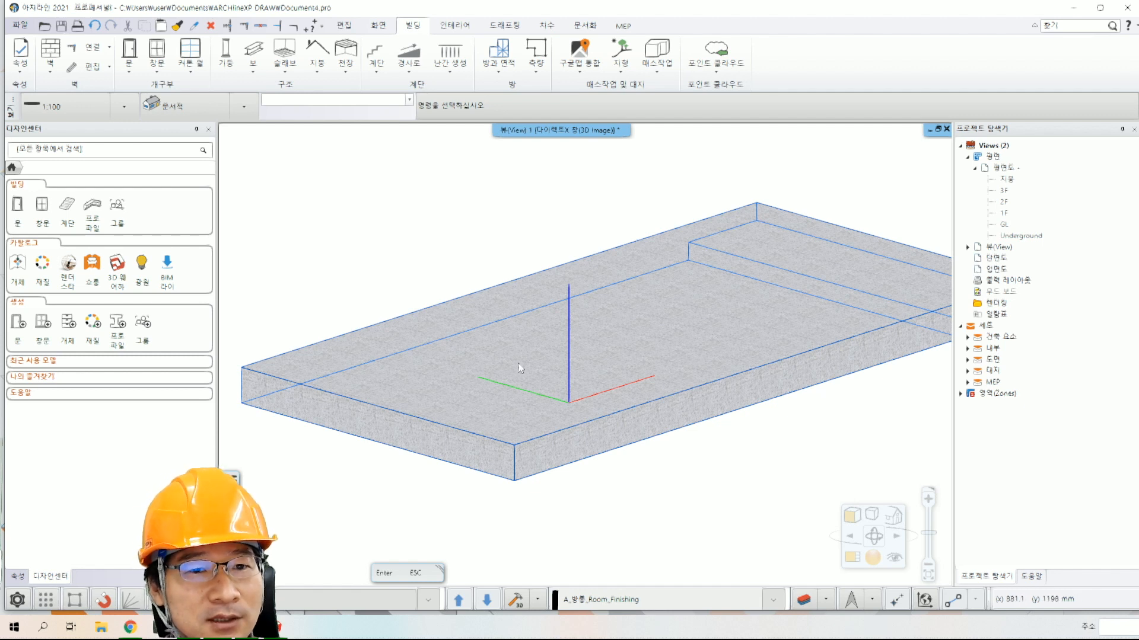
mouse_move(517, 363)
middle_mouse_down()
mouse_move(516, 391)
mouse_move(518, 371)
middle_mouse_up()
middle_click_drag(449, 366, 441, 332)
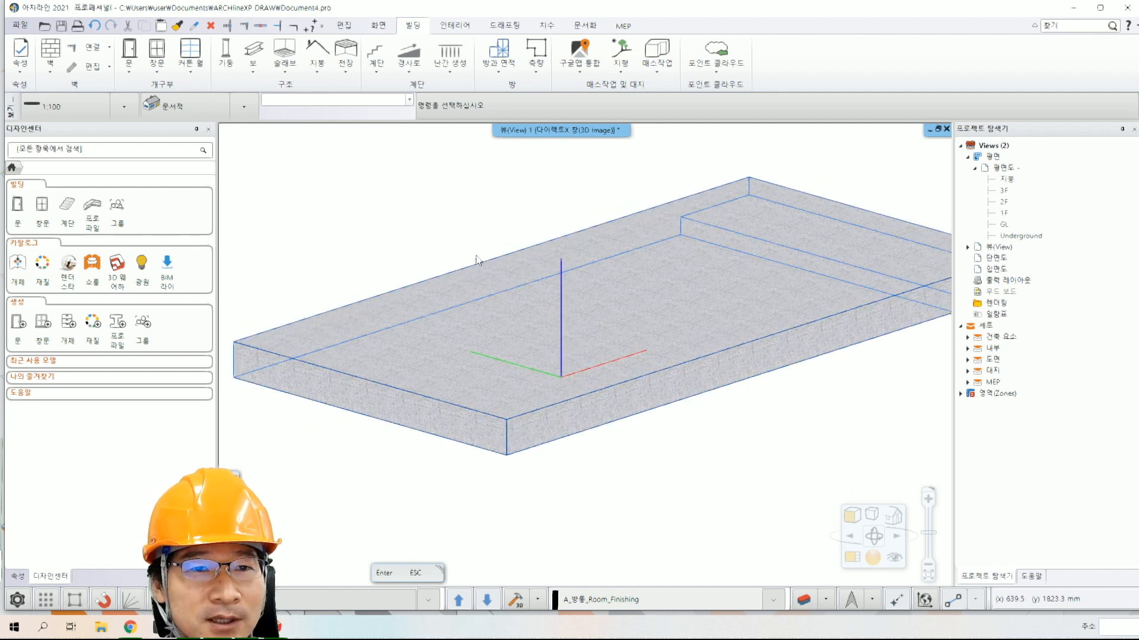
Offset the short top edge at the slab's full-thickness end inward to divide the top face into two areas
left_click(507, 25)
left_click(166, 58)
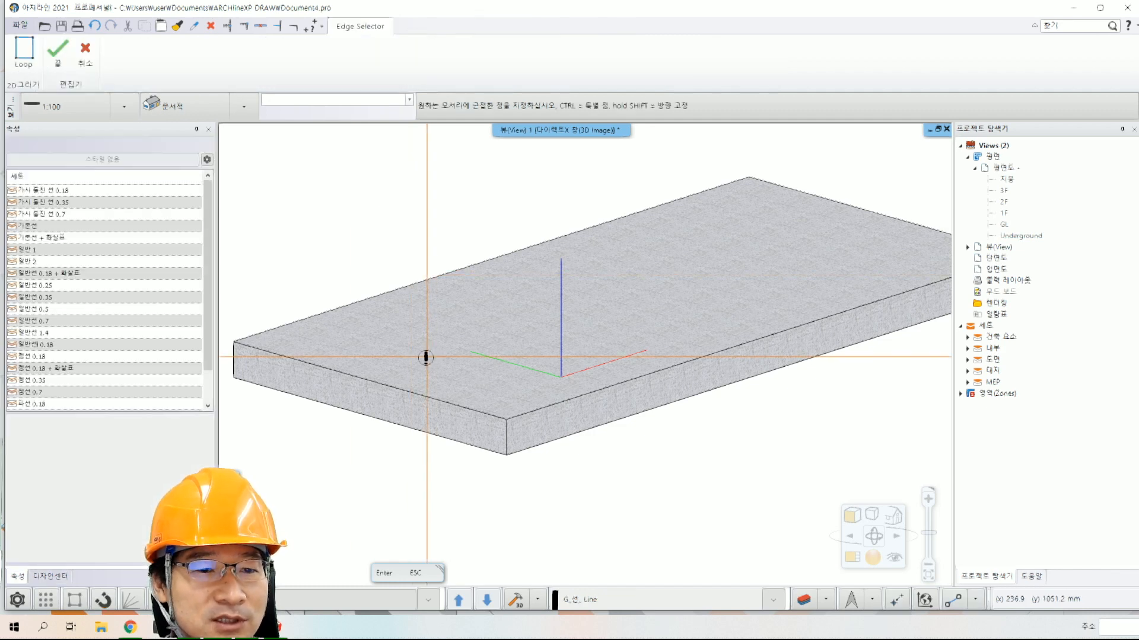
left_click(415, 381)
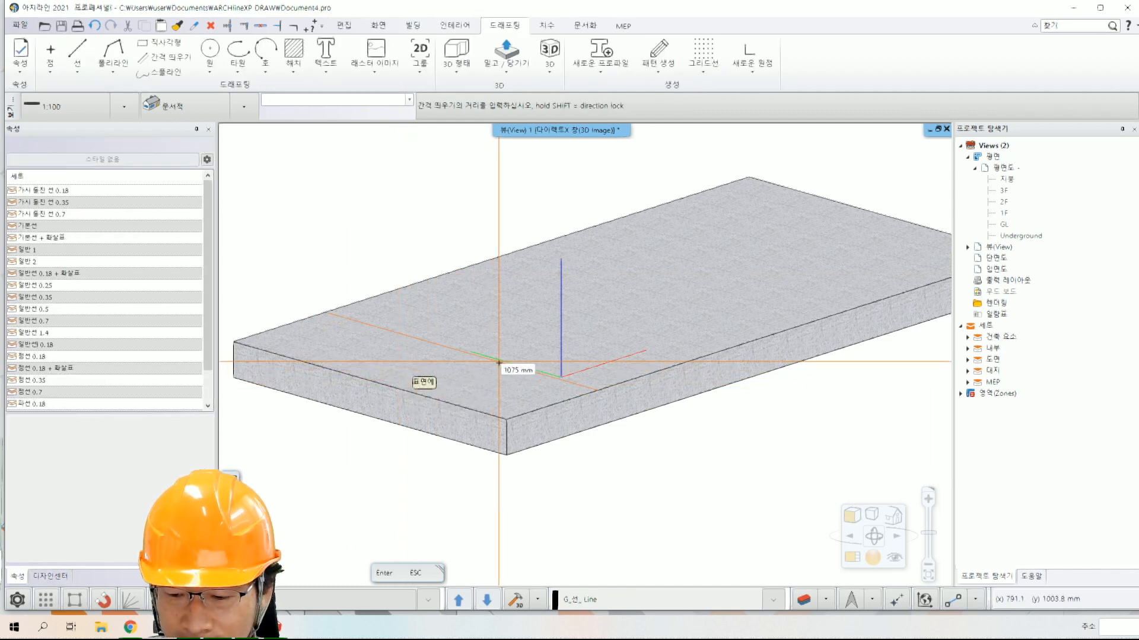
left_click(499, 360)
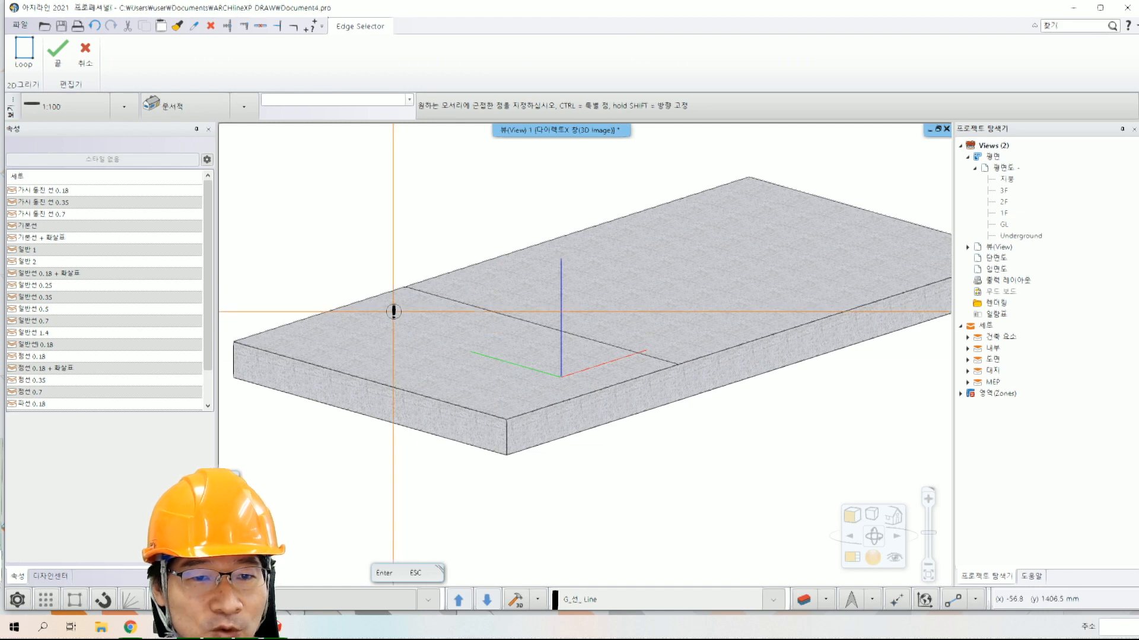
key("Escape")
Push/Pull the divided top area at the slab's full-thickness end upward by 200 mm
left_click(506, 72)
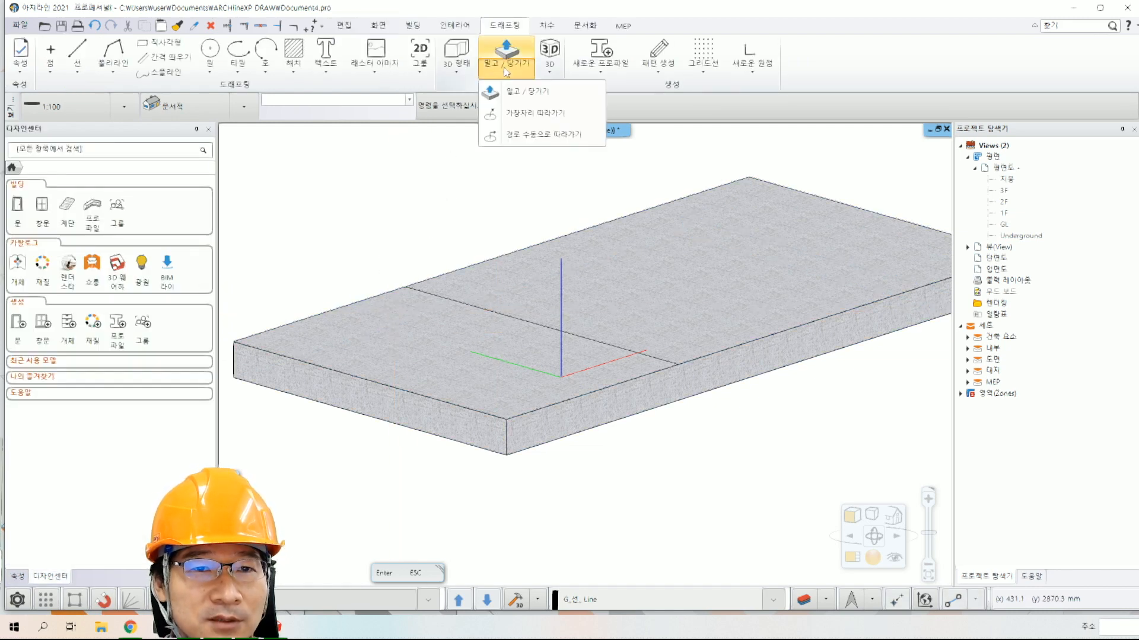
left_click(514, 93)
left_click(387, 328)
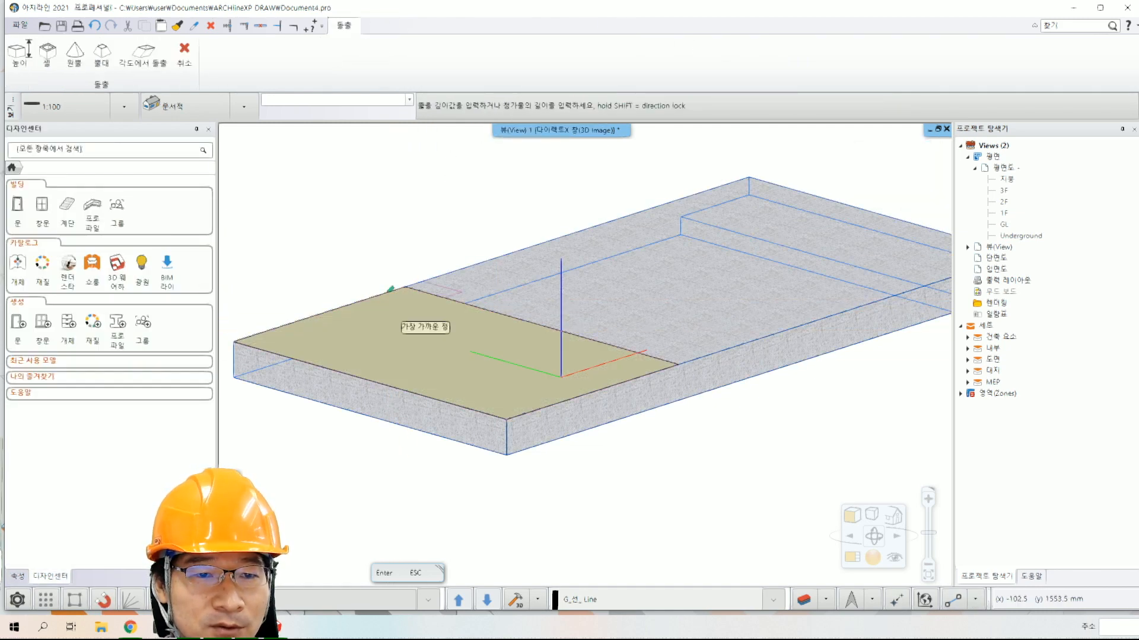
type("200")
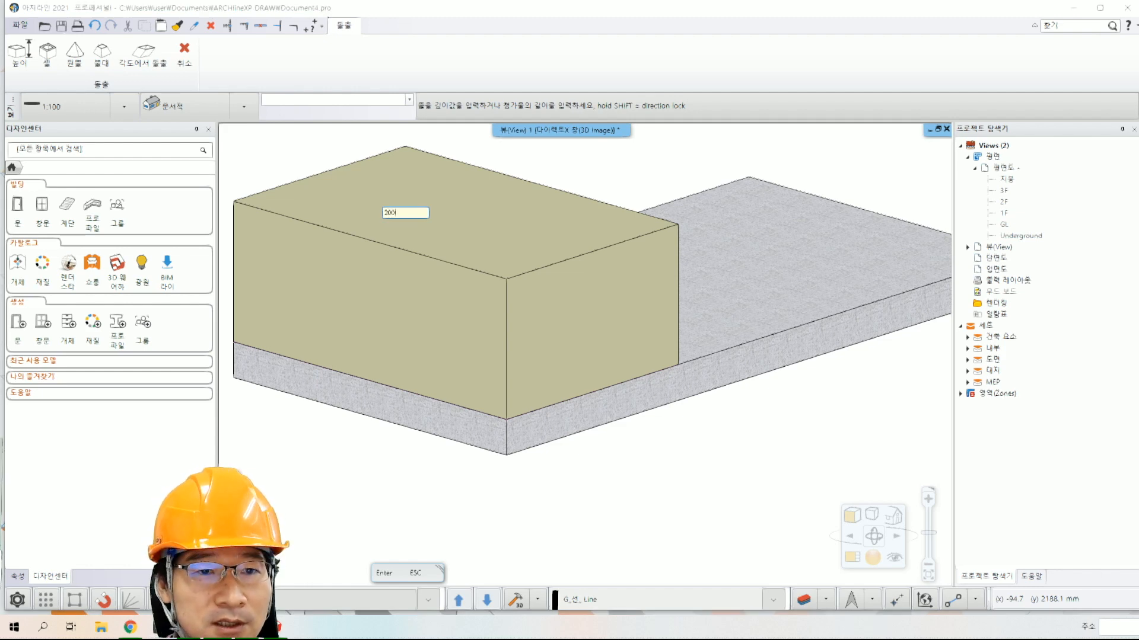
key("Return")
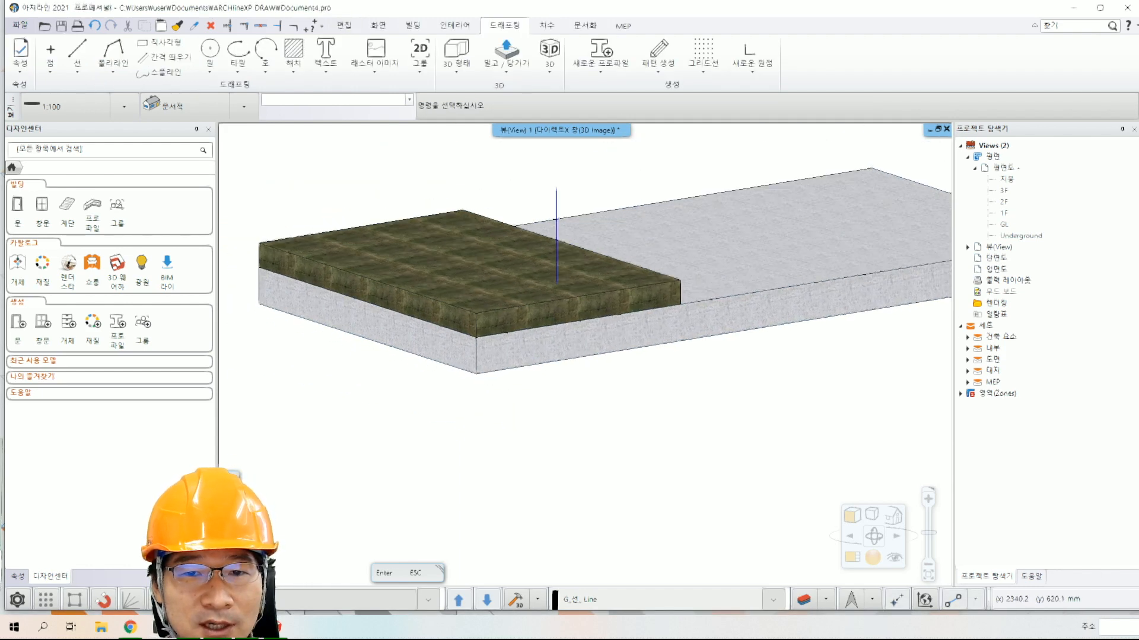
middle_click_drag(661, 306, 348, 359)
left_click(556, 333)
key("Escape")
middle_click_drag(462, 390, 750, 371)
scroll(650, 336, "down", 3)
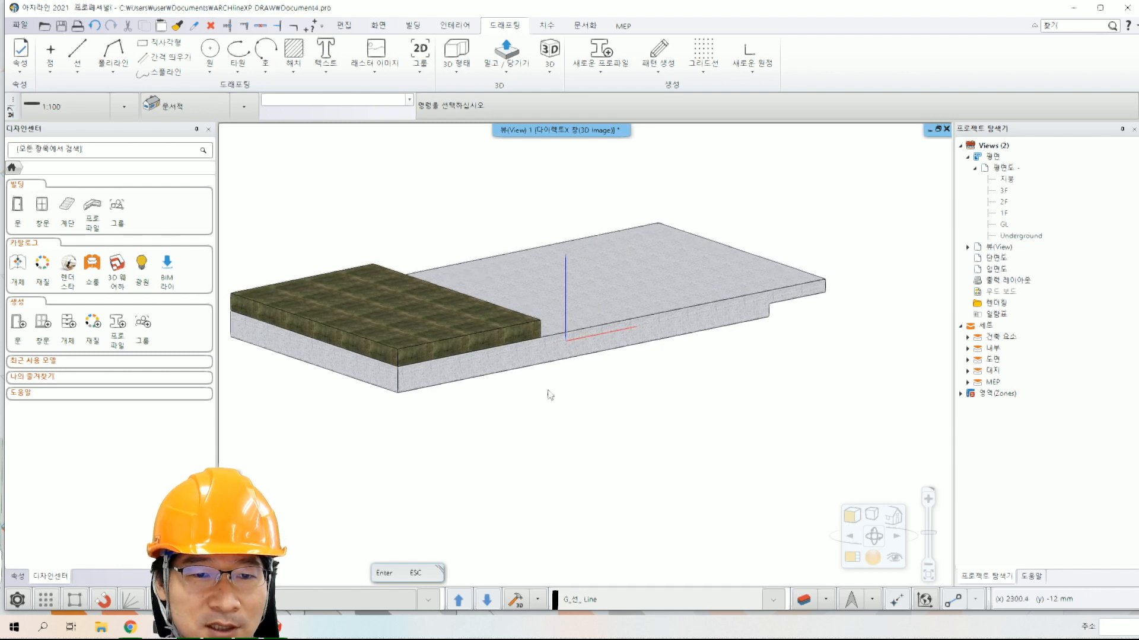
Change the slab layer's material to 콘크리트 (concrete) in the slab's layer properties
scroll(397, 368, "up", 5)
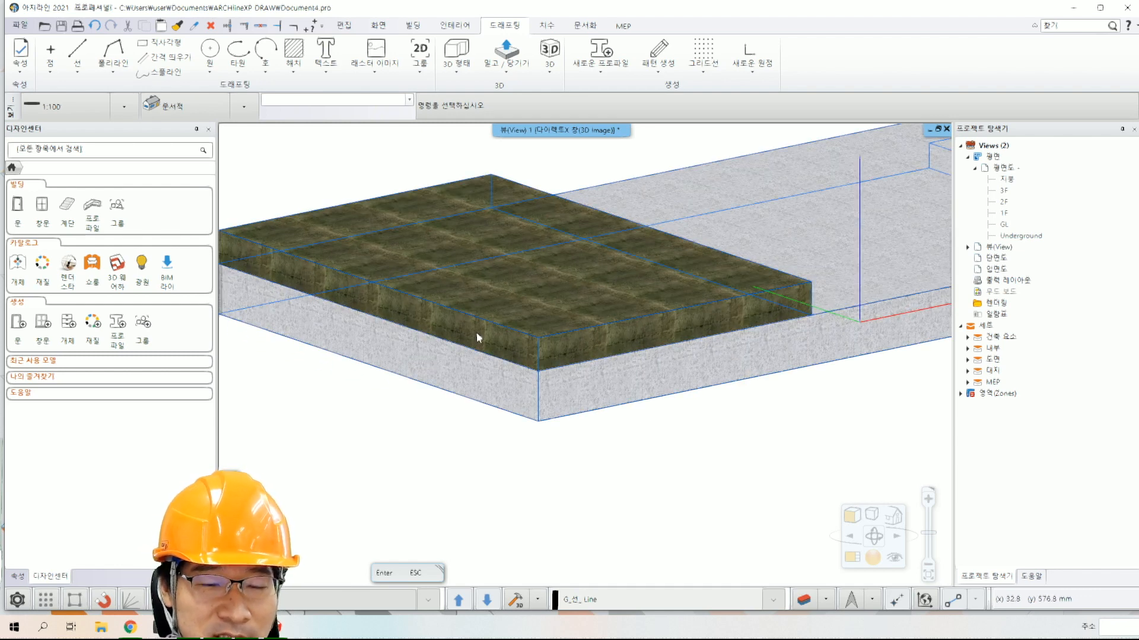
right_click(560, 262)
left_click(625, 19)
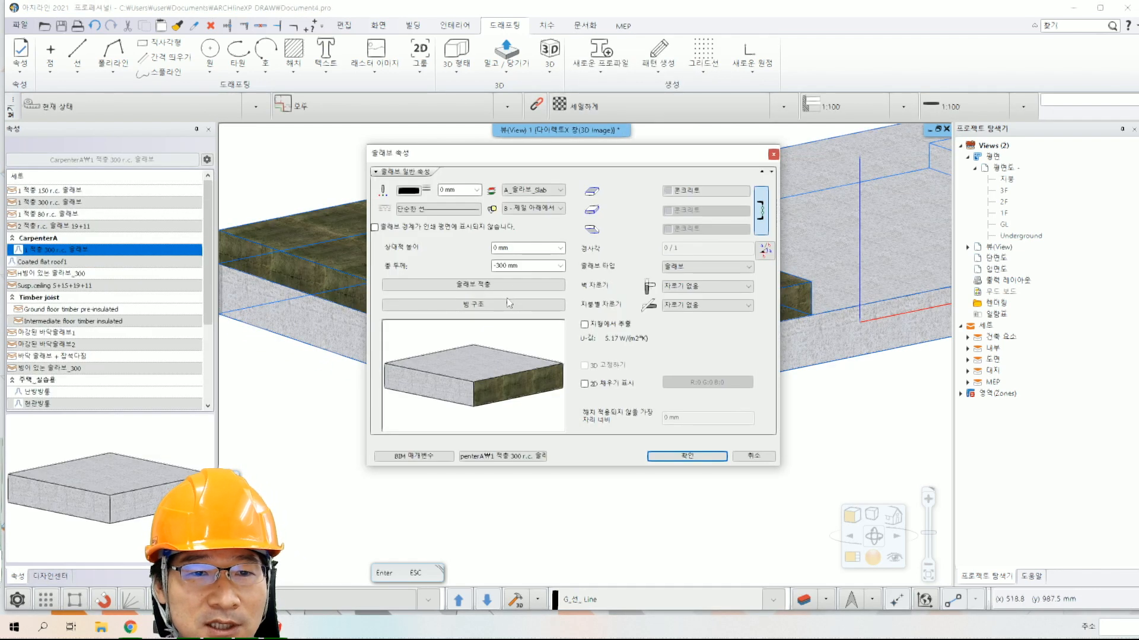
left_click(473, 285)
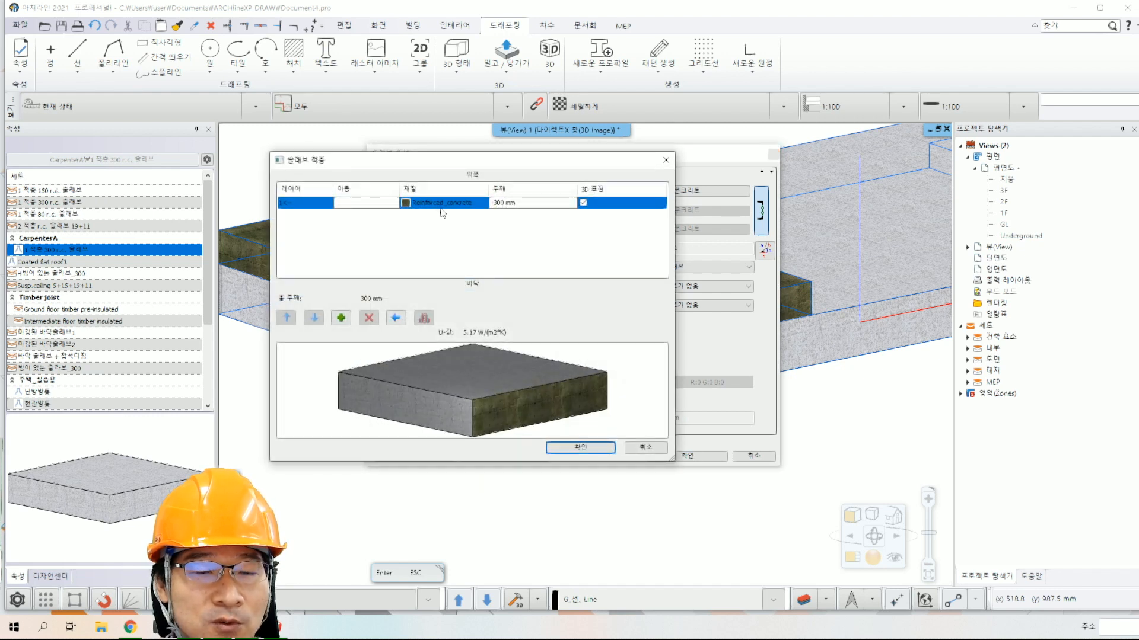
left_click(443, 209)
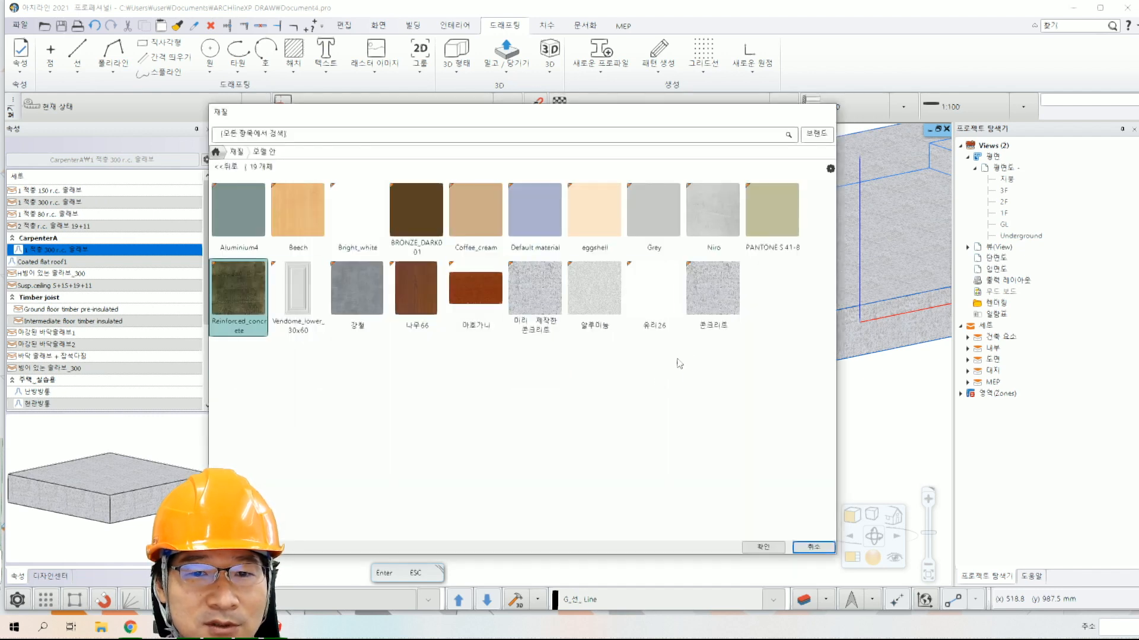
left_click(717, 292)
left_click(754, 546)
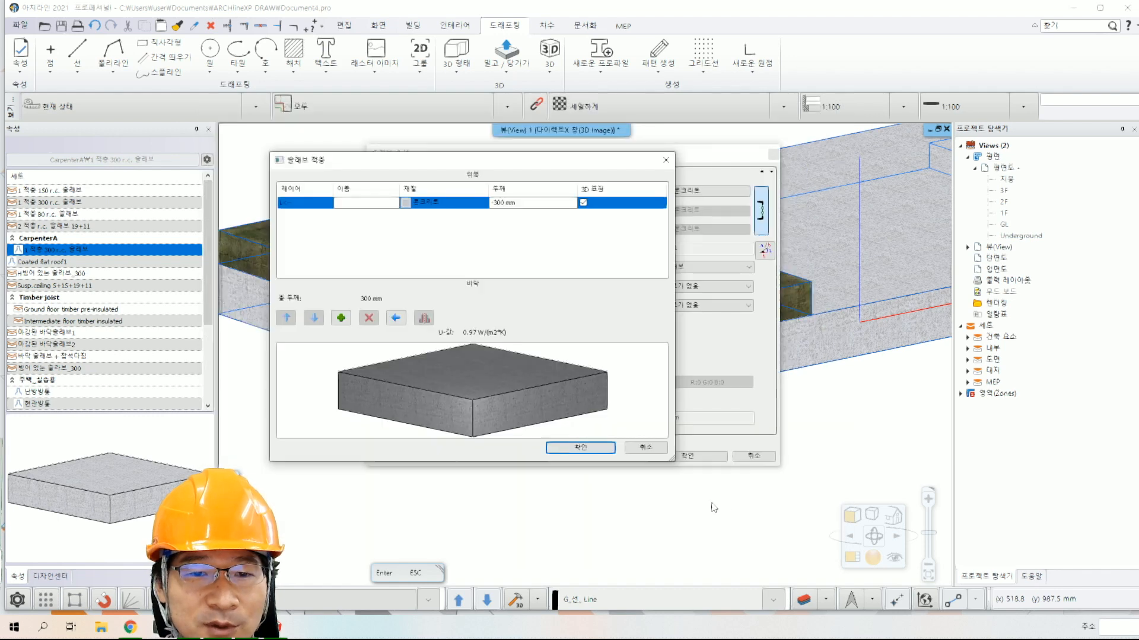
left_click(600, 446)
left_click(669, 457)
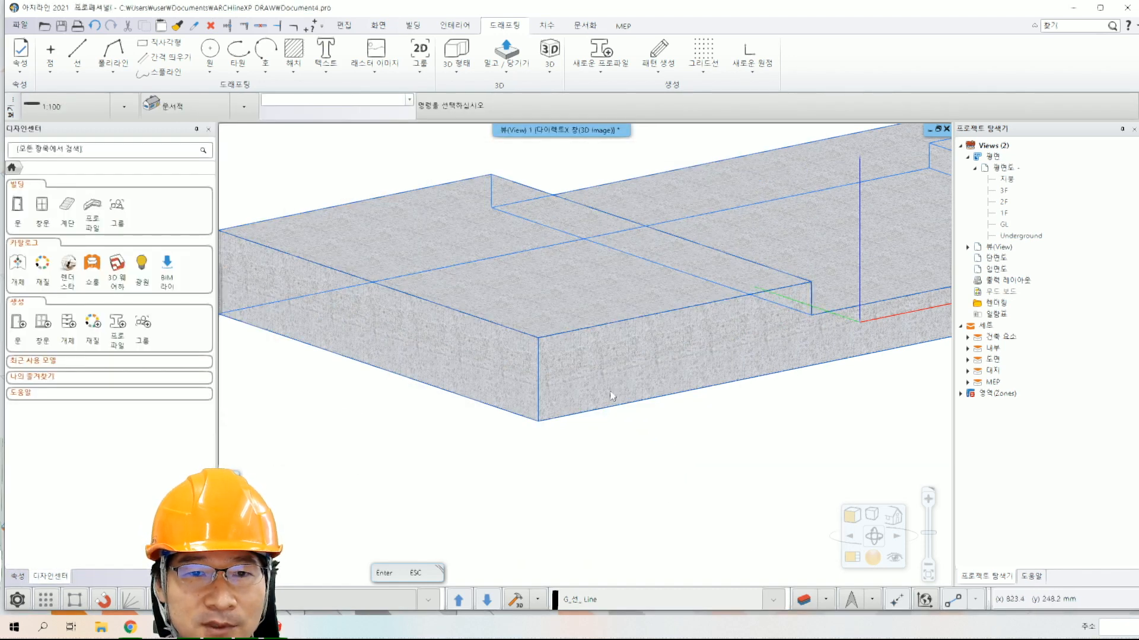
scroll(599, 388, "up", 5)
key("Escape")
Examine the stepped slab in 3D from below and from several sides, and review the Push/Pull tool variants
middle_click_drag(583, 378, 706, 297)
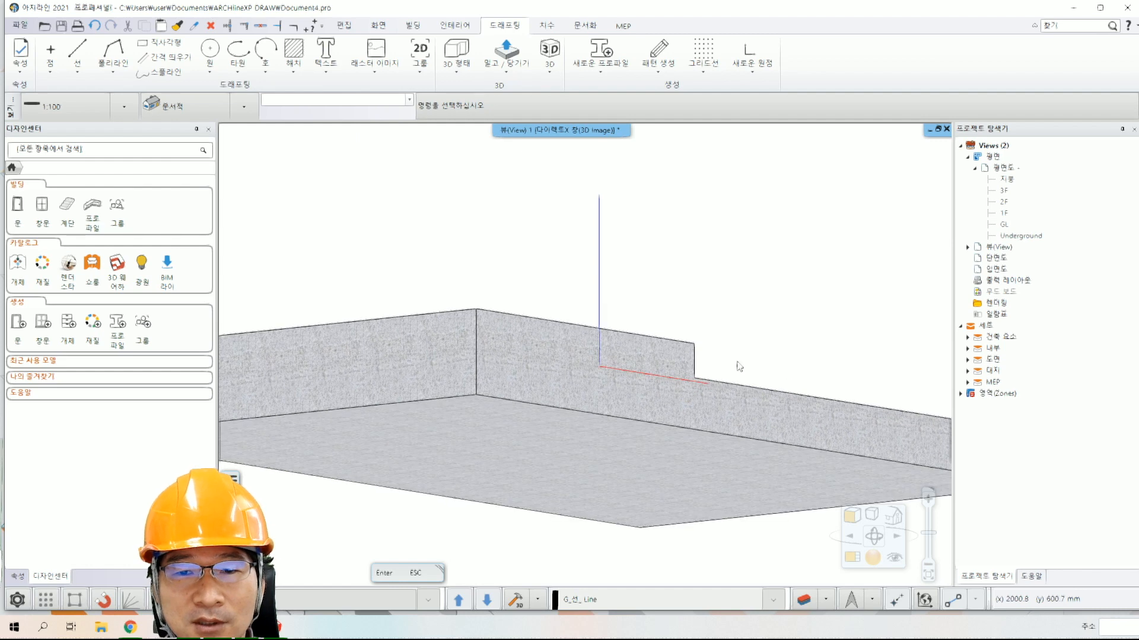
scroll(739, 366, "down", 3)
middle_click_drag(740, 366, 534, 368)
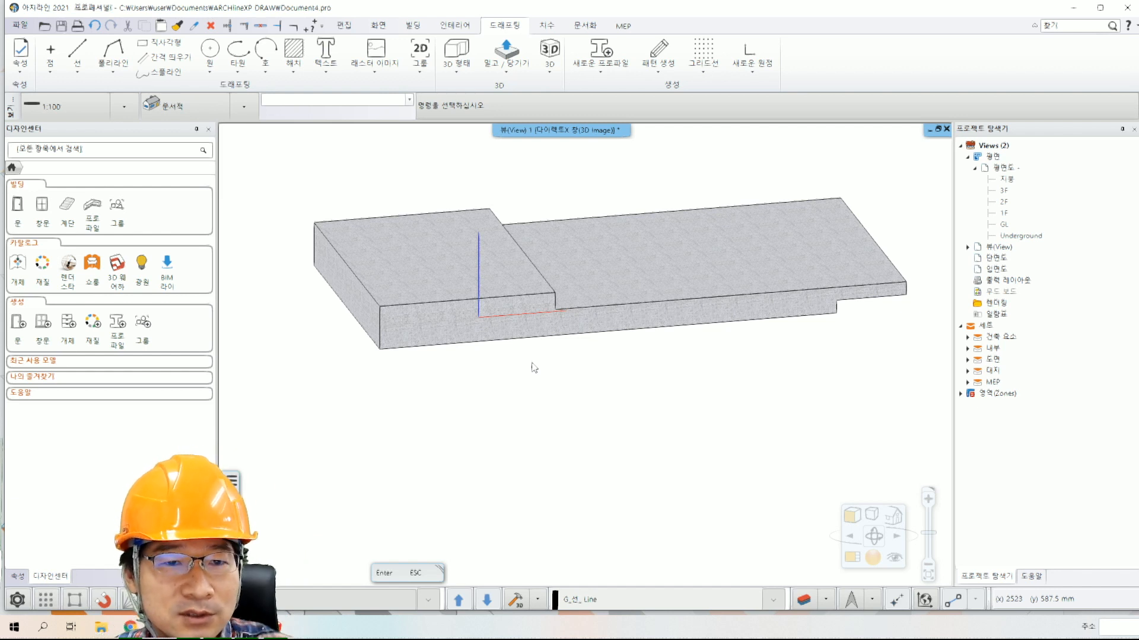
left_click(551, 328)
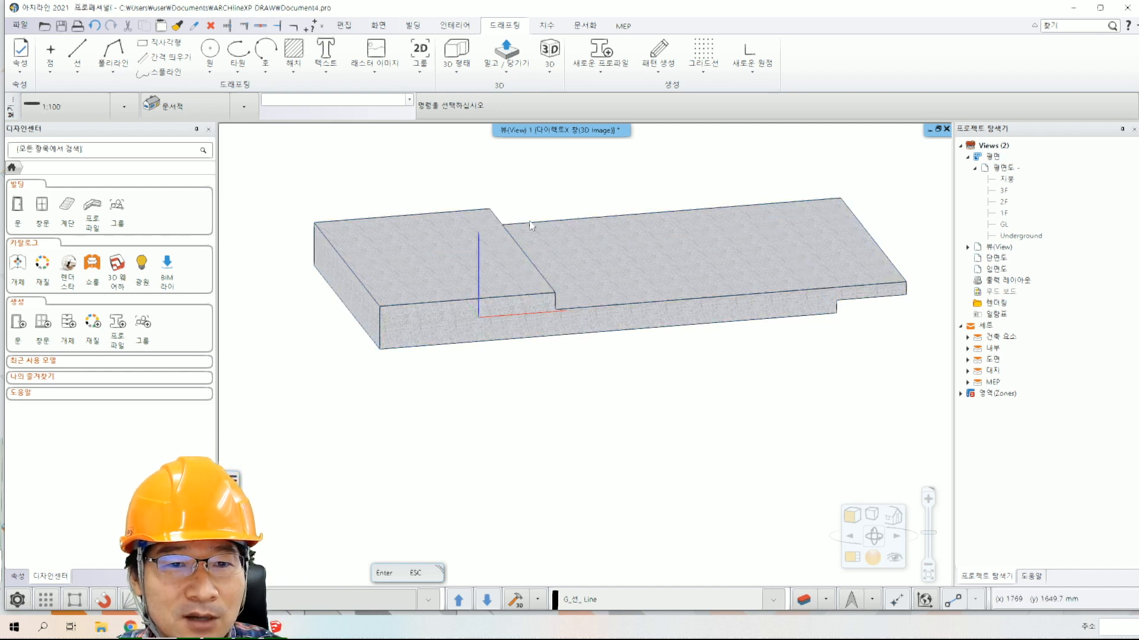
middle_click_drag(428, 225, 436, 264)
middle_click_drag(355, 236, 360, 256)
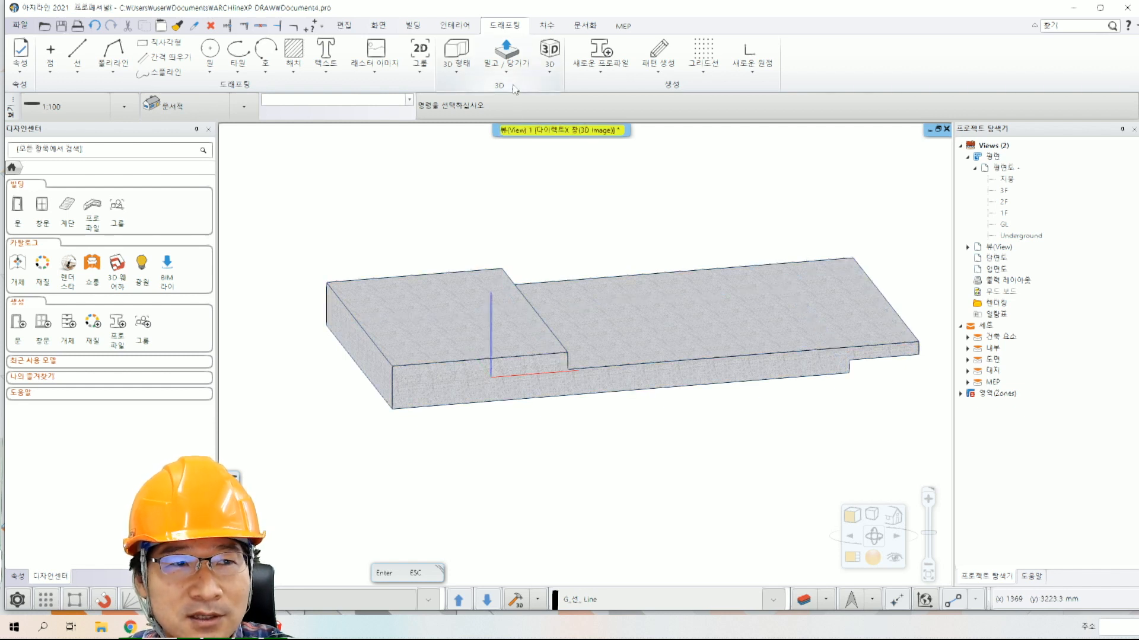
left_click(506, 64)
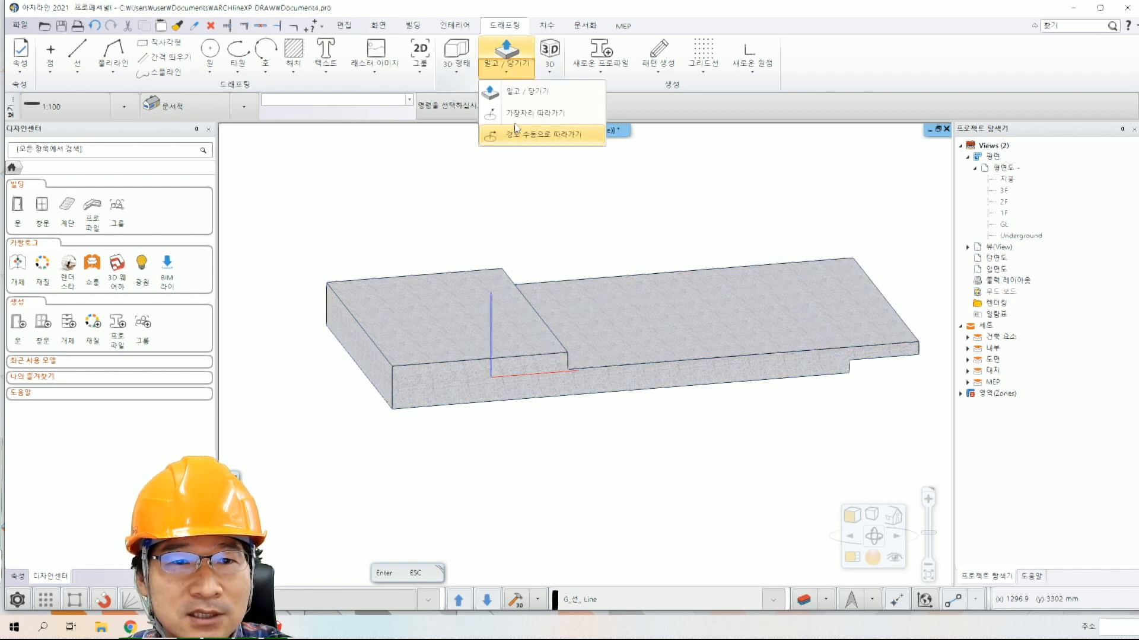
left_click(647, 12)
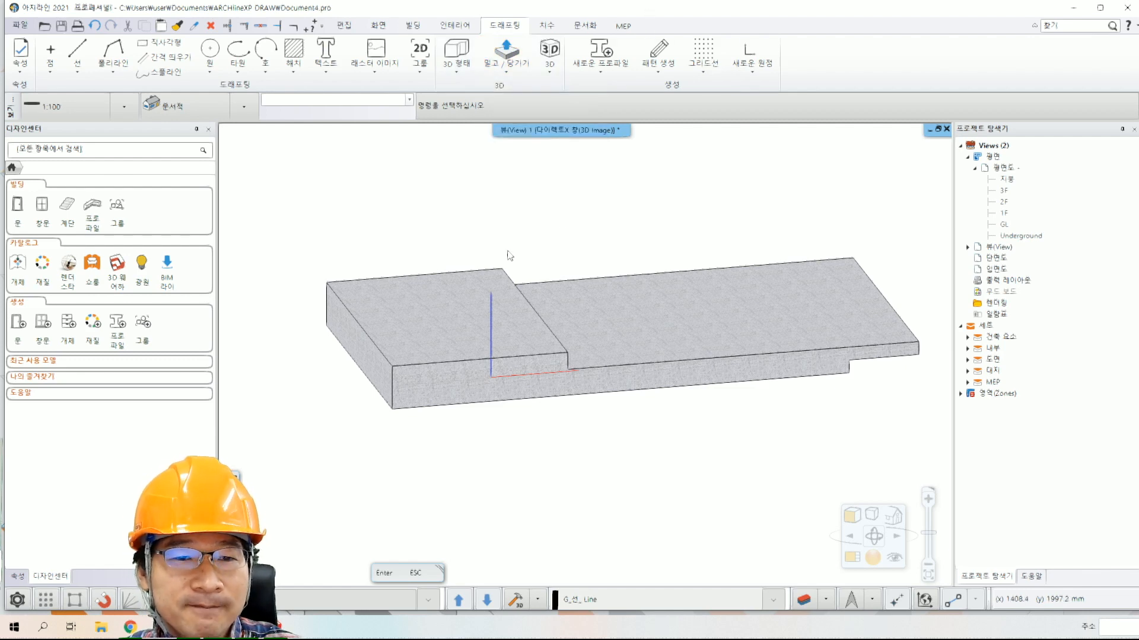
middle_click_drag(513, 240, 550, 267)
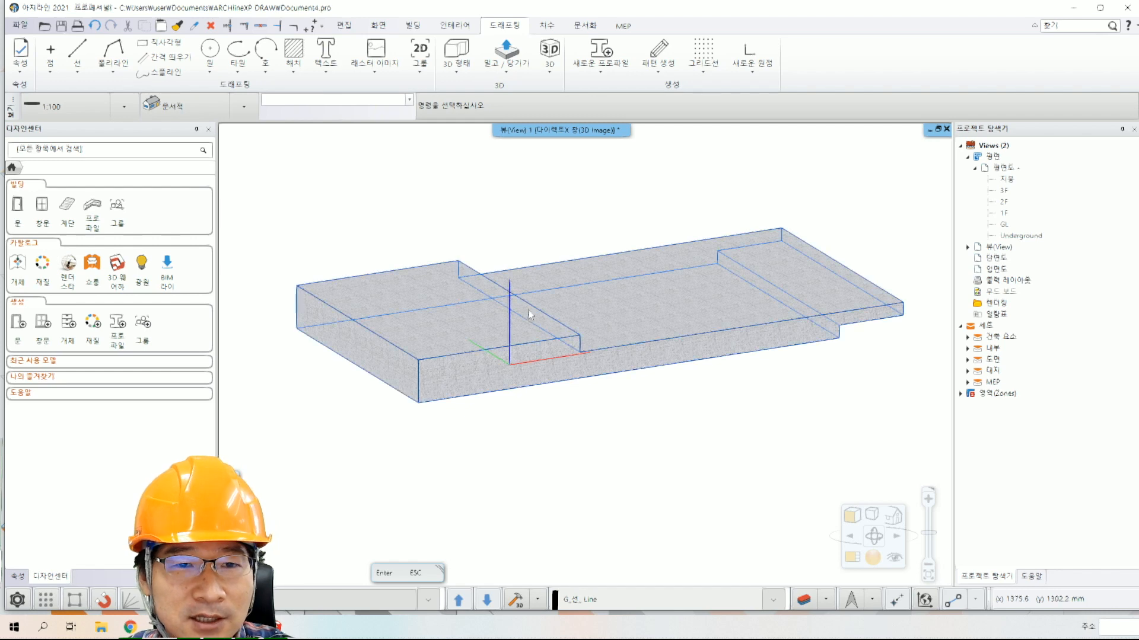
mouse_move(528, 310)
middle_mouse_down()
mouse_move(519, 271)
mouse_move(522, 303)
middle_mouse_up()
middle_click_drag(596, 343, 549, 360, "shift")
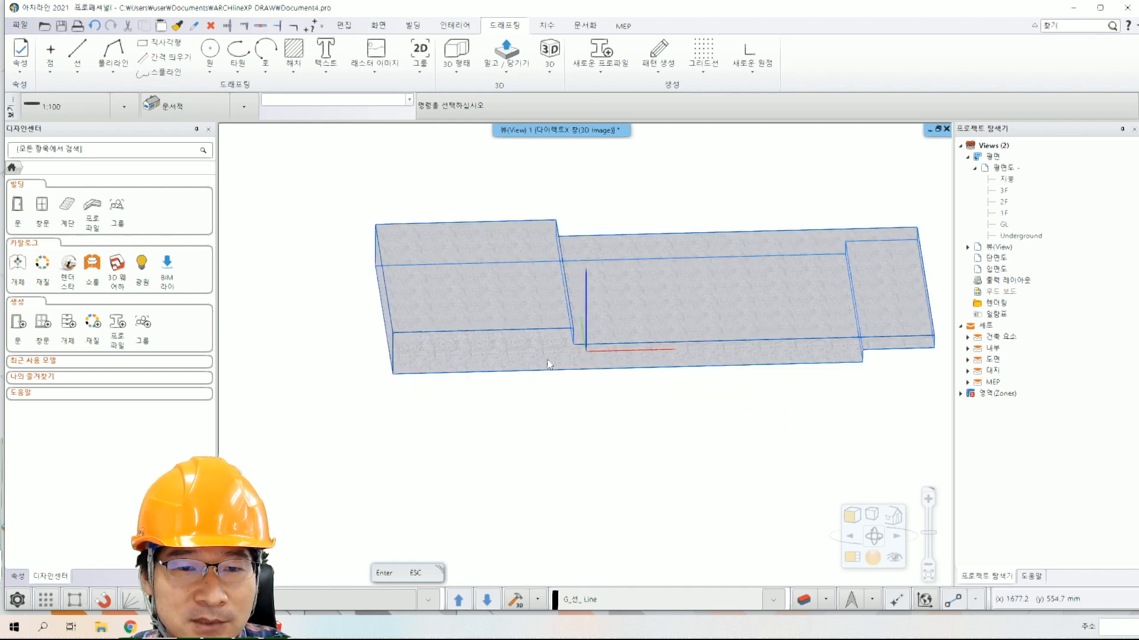
mouse_move(444, 386)
middle_mouse_down("shift")
mouse_move(516, 358)
mouse_move(447, 381)
middle_mouse_up("shift")
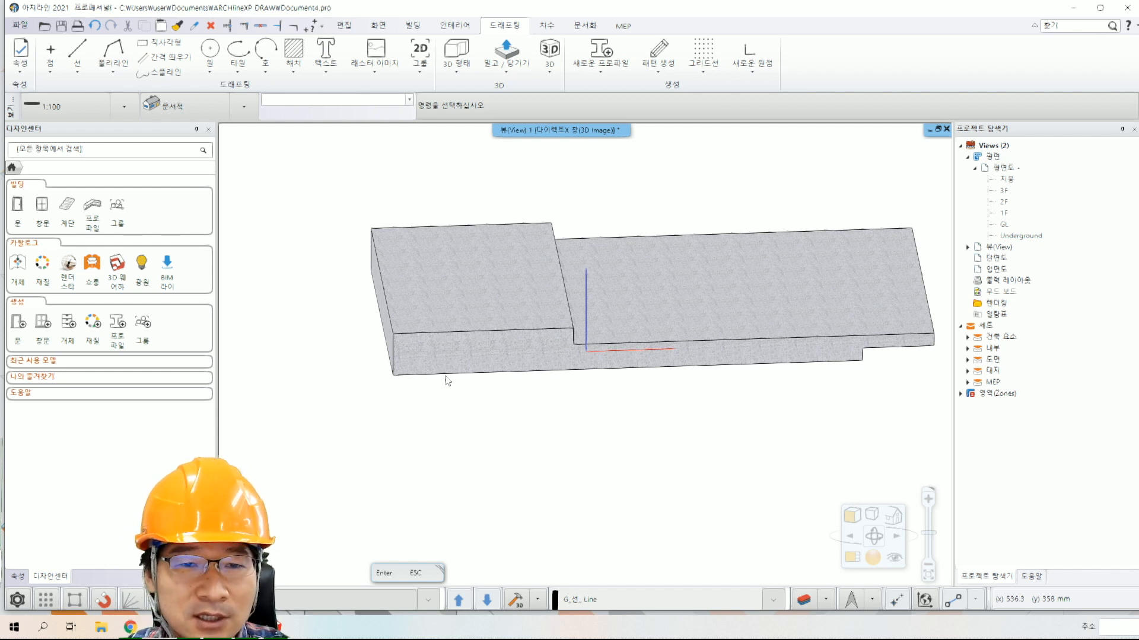
middle_click_drag(475, 344, 594, 313)
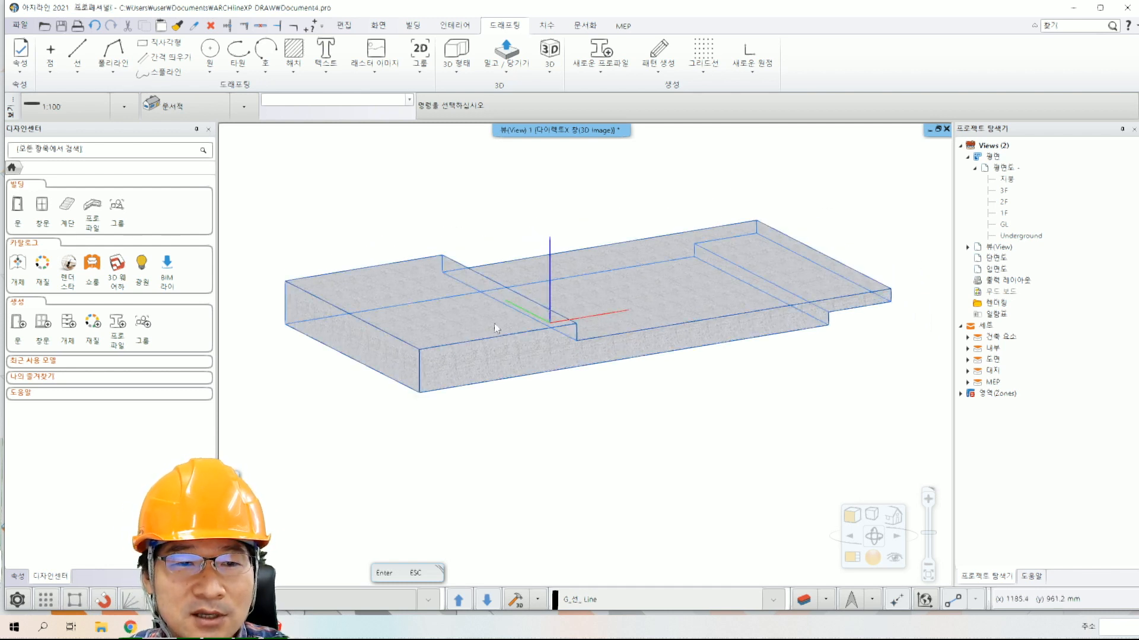
middle_click_drag(458, 323, 525, 325)
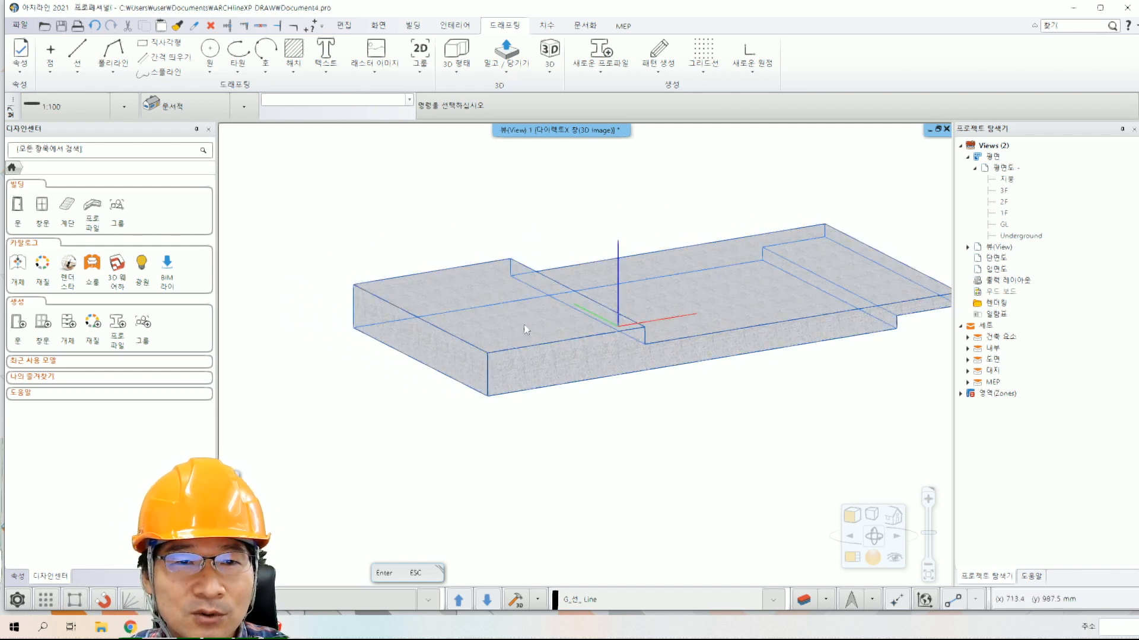
left_click(509, 75)
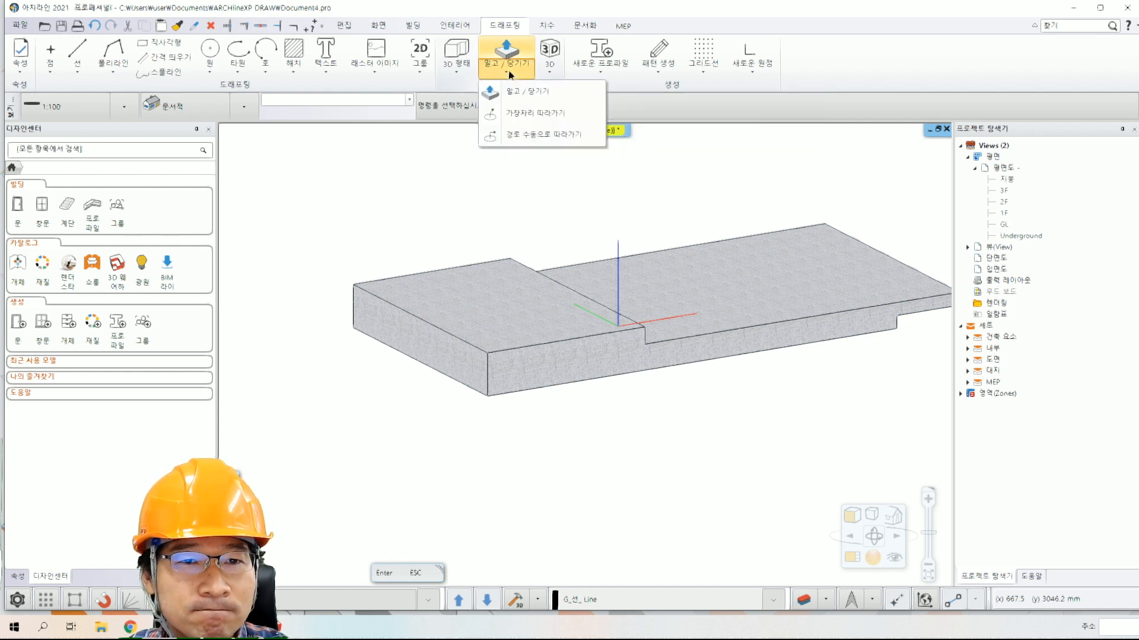
left_click(506, 204)
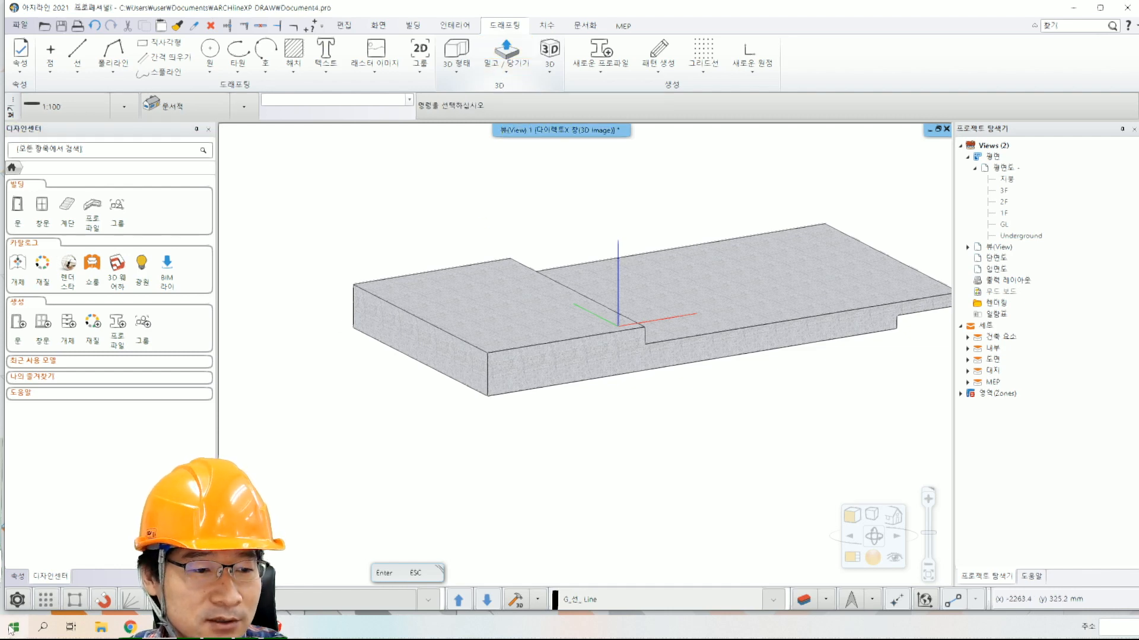
Start ARCHline.XP 2021 LT and create a new project, accepting the default project properties
key("super")
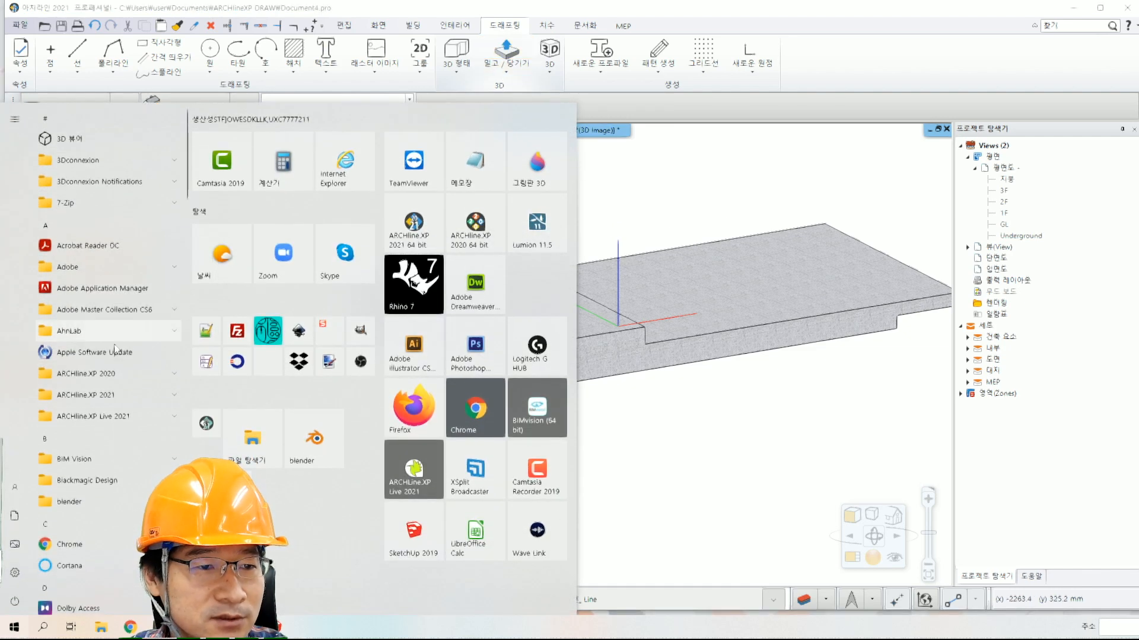
left_click(118, 395)
left_click(117, 438)
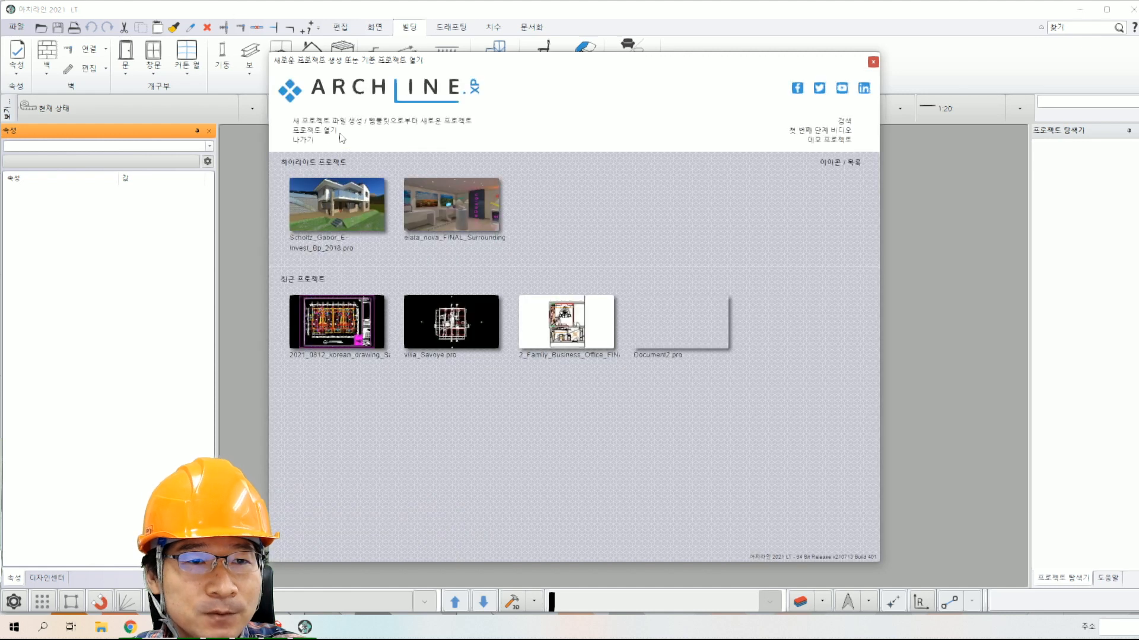
left_click(327, 121)
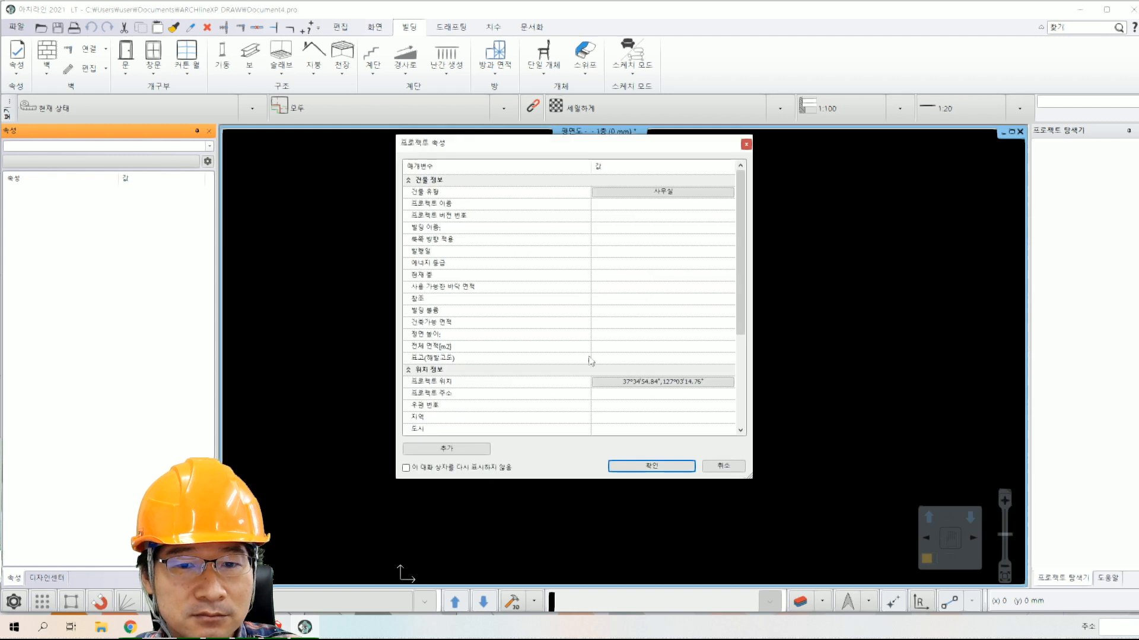
left_click(624, 460)
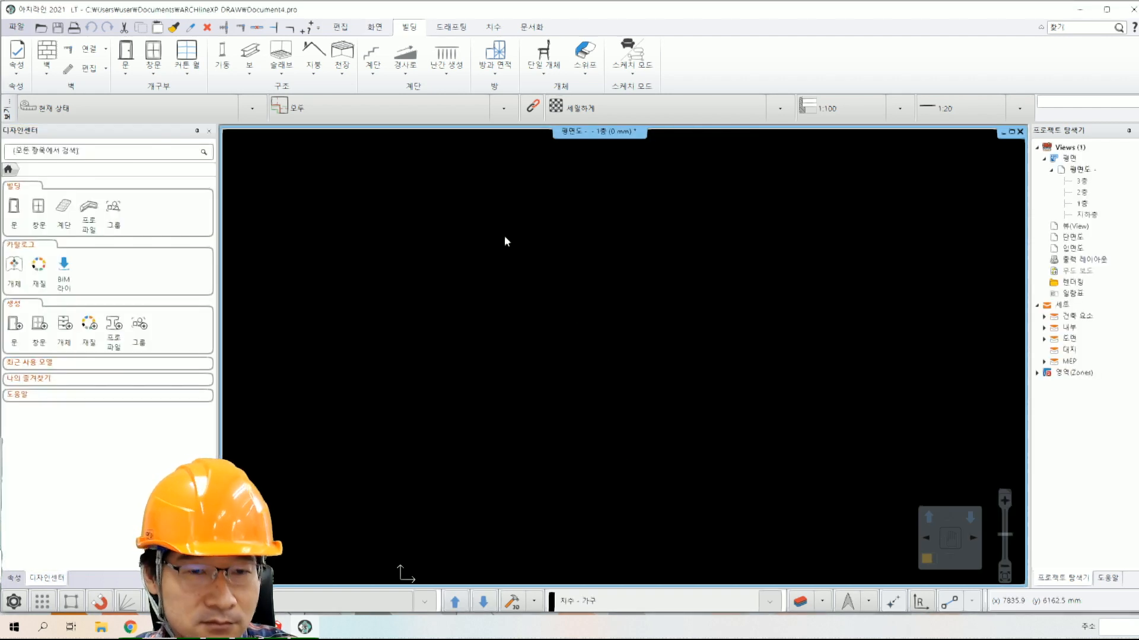
Check the Push/Pull drafting tool in the LT edition, and view the stepped slab in the ARCHline.XP 2021 Professional project
left_click(451, 26)
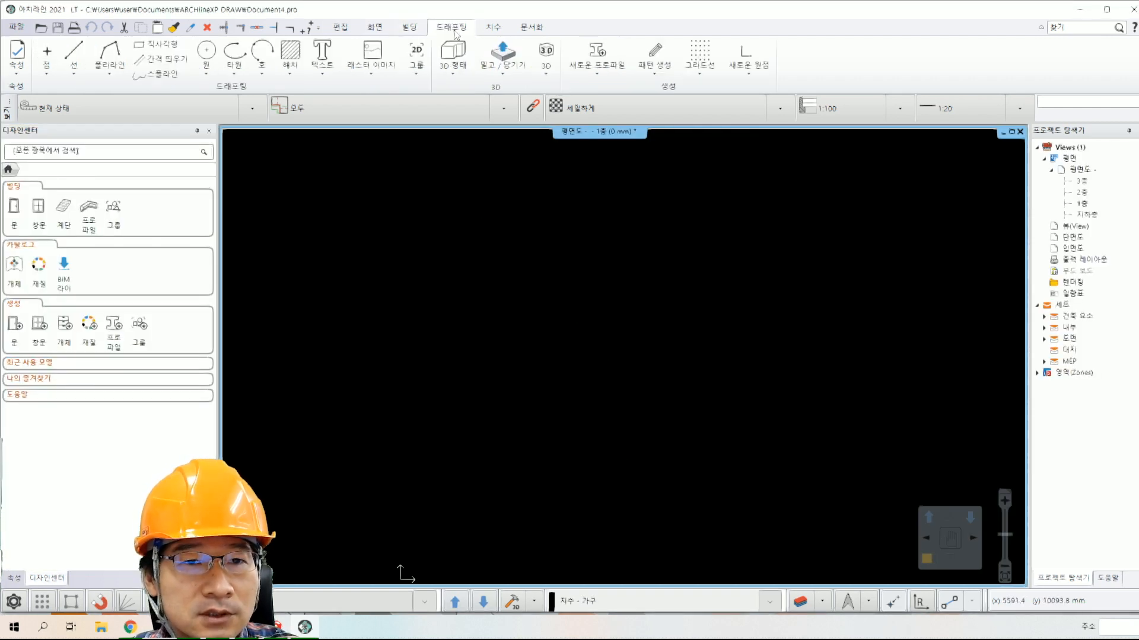
left_click(507, 76)
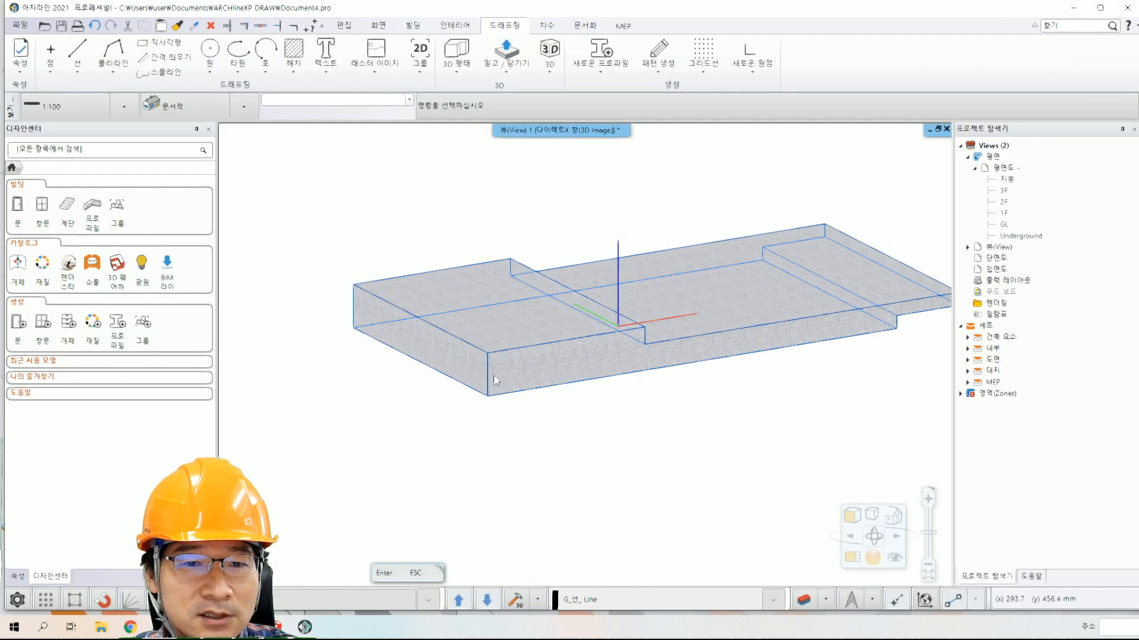
middle_click_drag(493, 375, 531, 307)
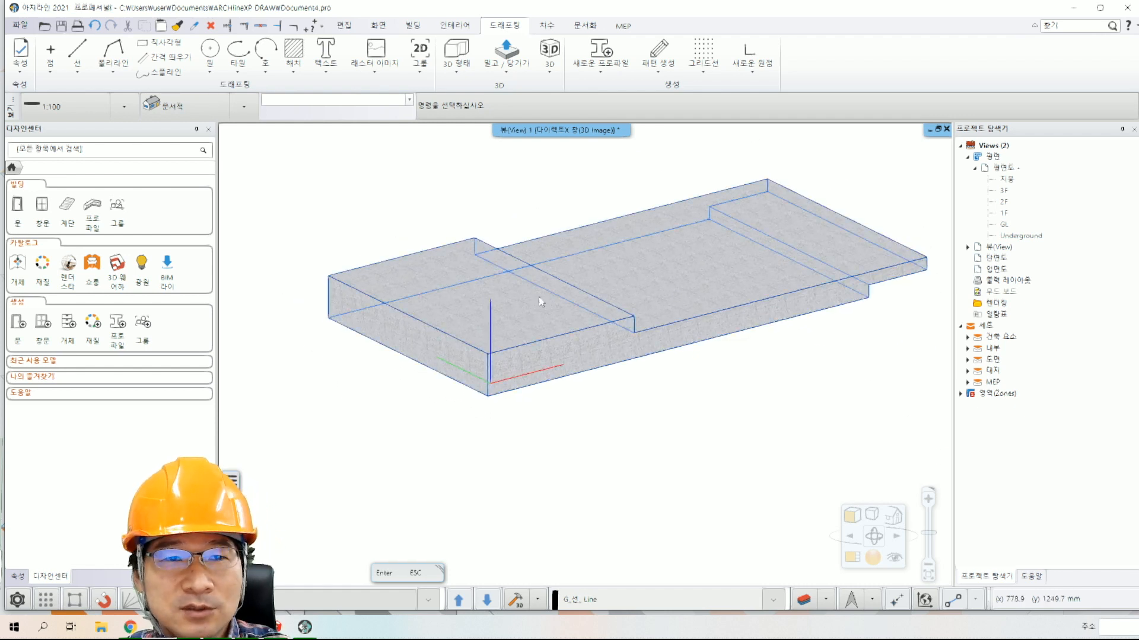